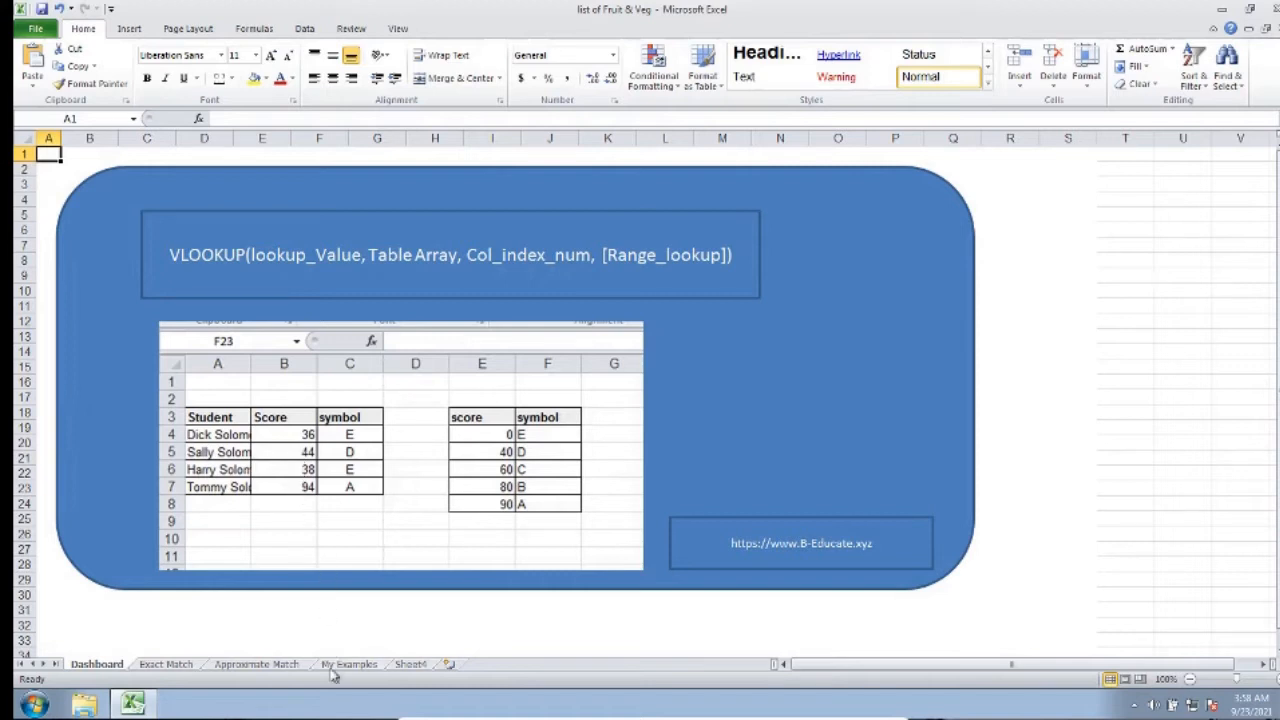
Open the Exact Match sheet and review the item codes in A8:A18 of the produce table
{"action": "left_click", "coordinate": [180, 663]}
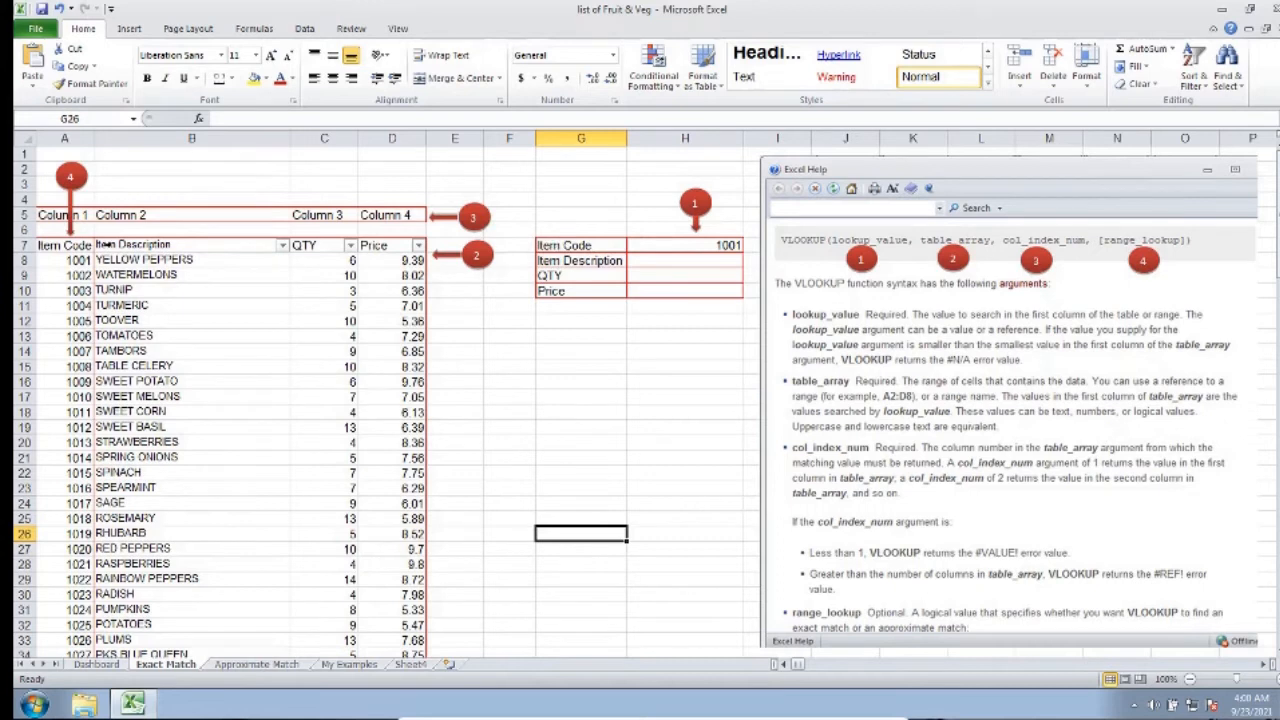
{"action": "left_click_drag", "start_coordinate": [70, 259], "coordinate": [70, 410]}
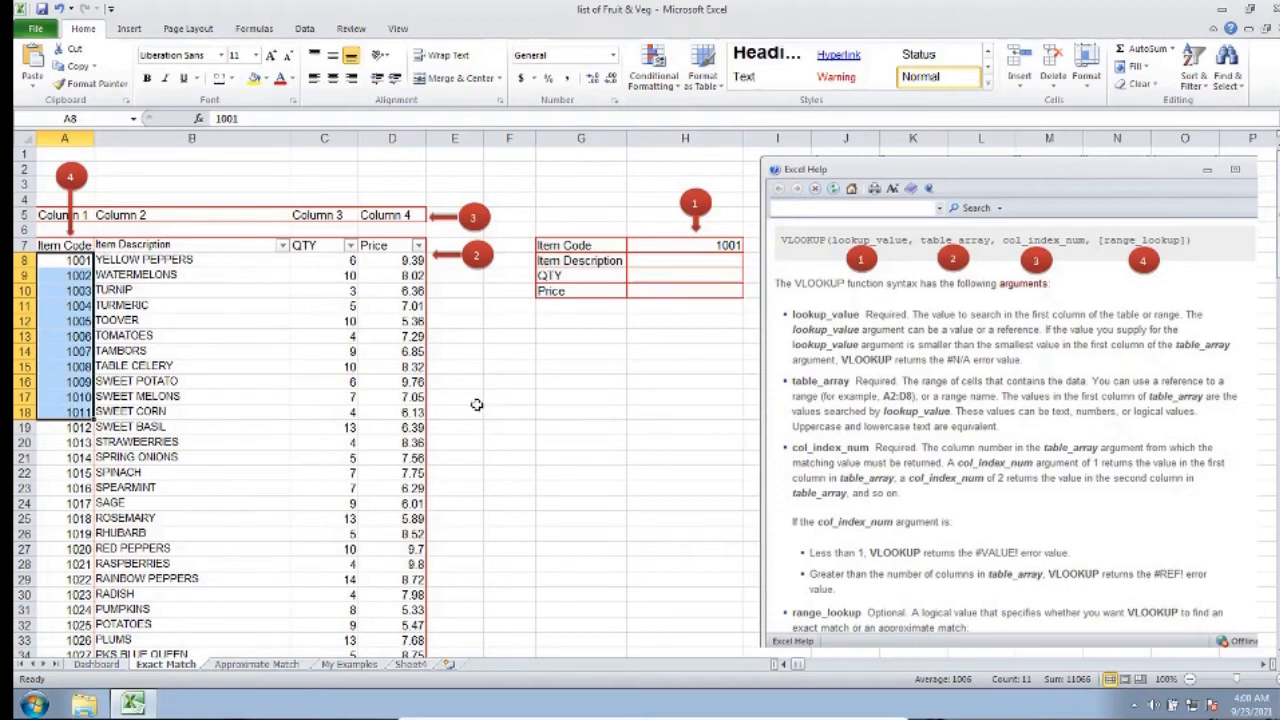
{"action": "left_click", "coordinate": [256, 355]}
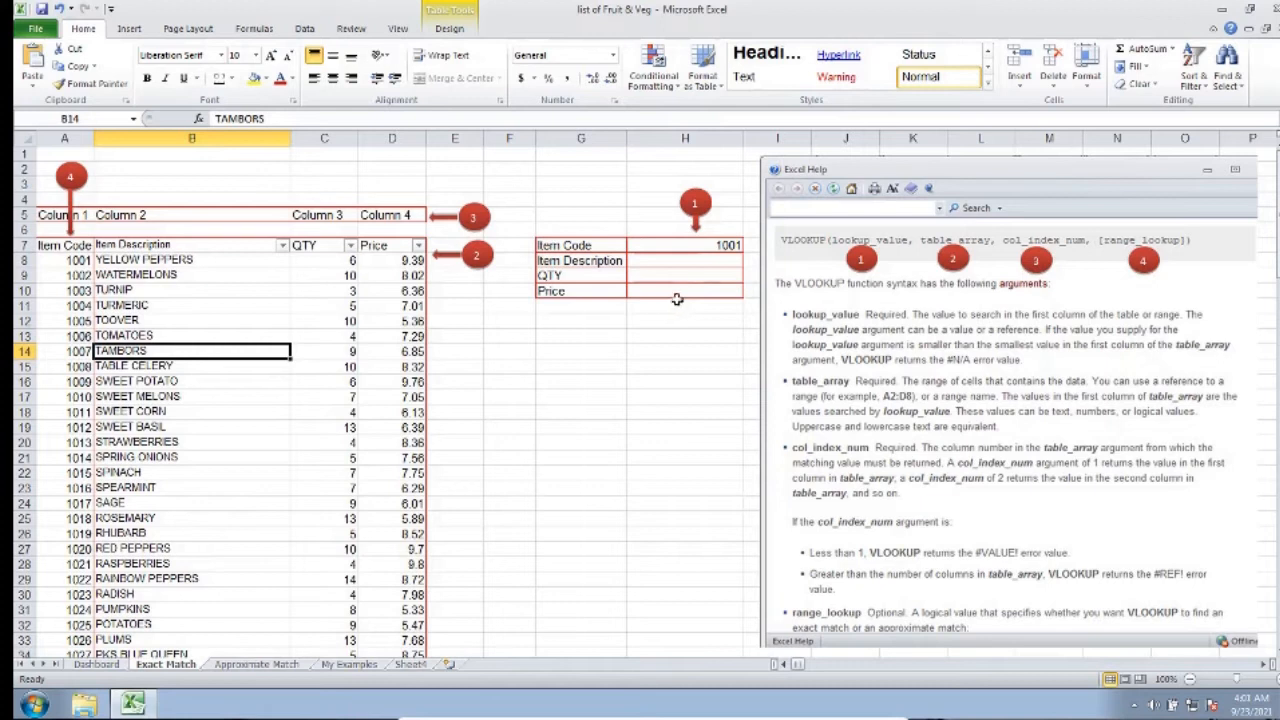
Start a VLOOKUP formula in H8 for the item description, using H7 as the lookup value
{"action": "left_click", "coordinate": [689, 263]}
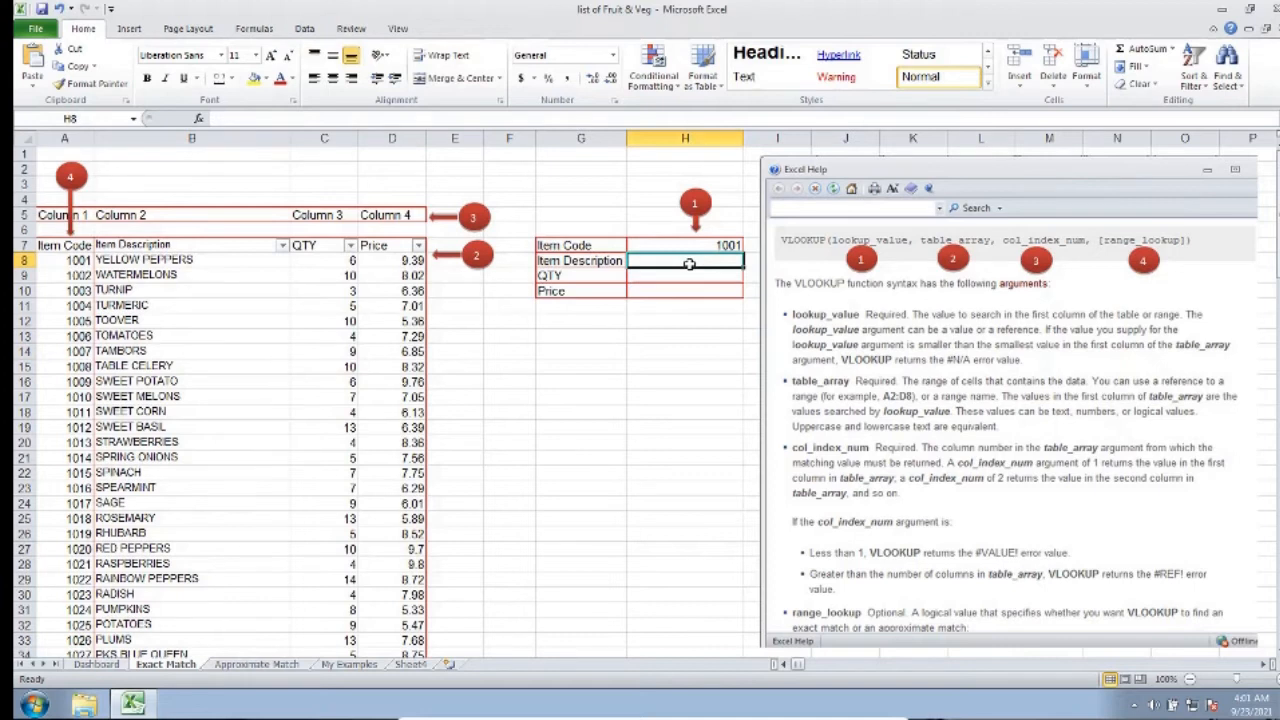
{"action": "type", "text": "="}
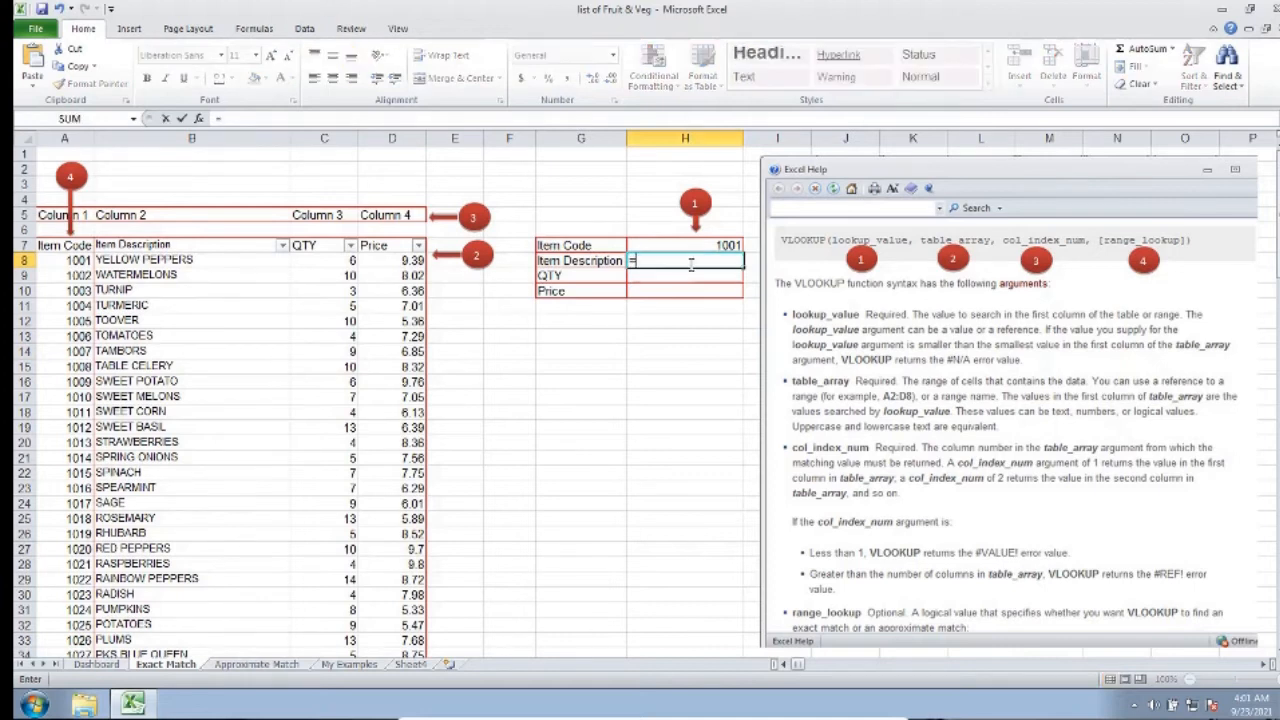
{"action": "type", "text": "vlookup"}
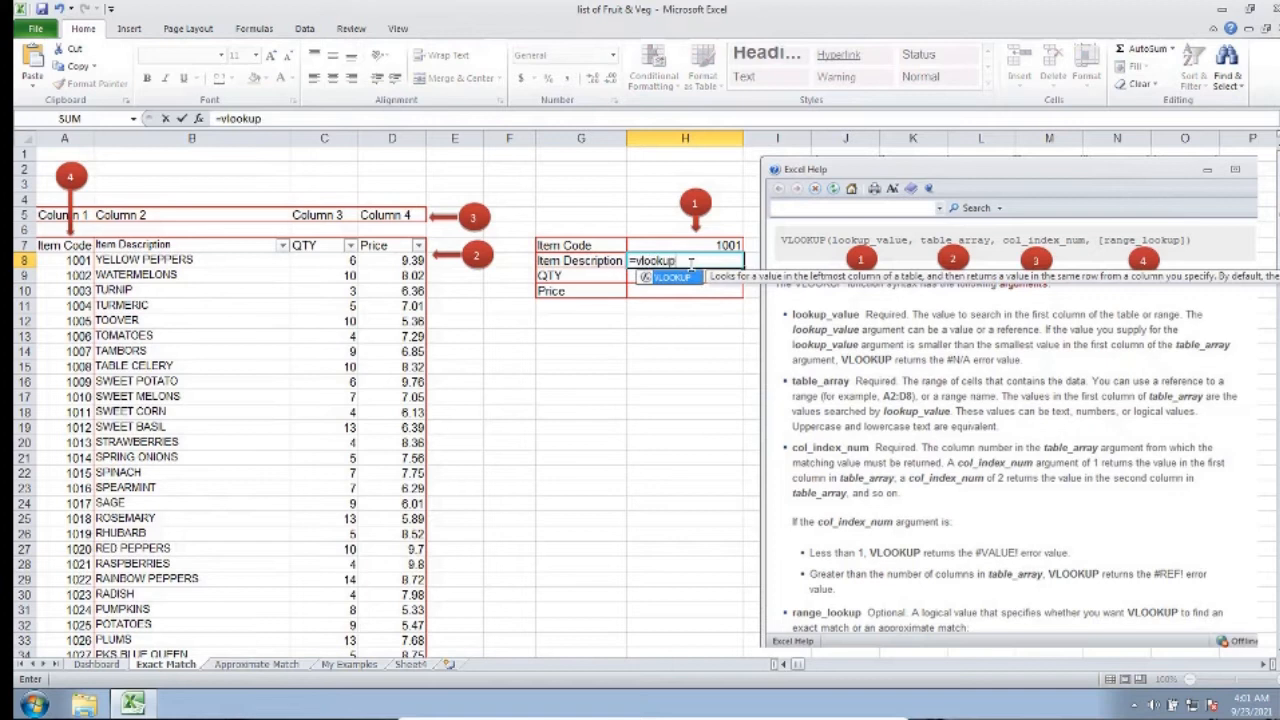
{"action": "type", "text": "("}
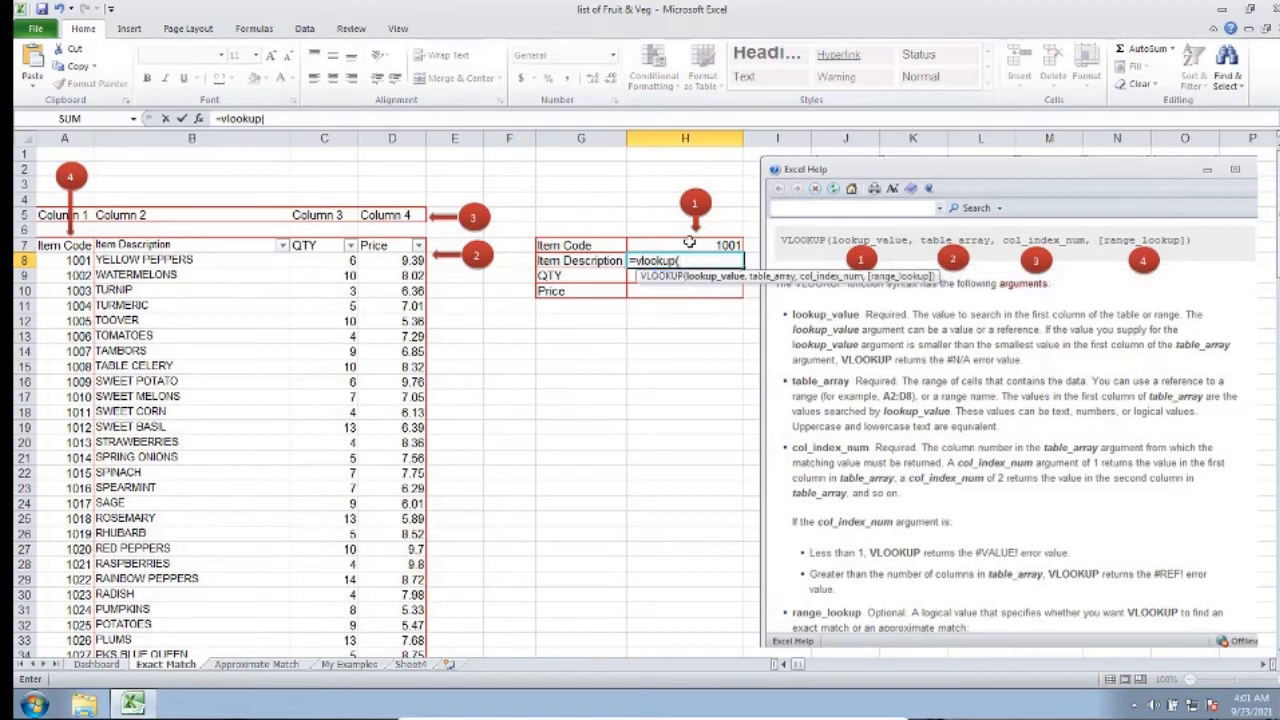
{"action": "left_click", "coordinate": [689, 242]}
{"action": "type", "text": ","}
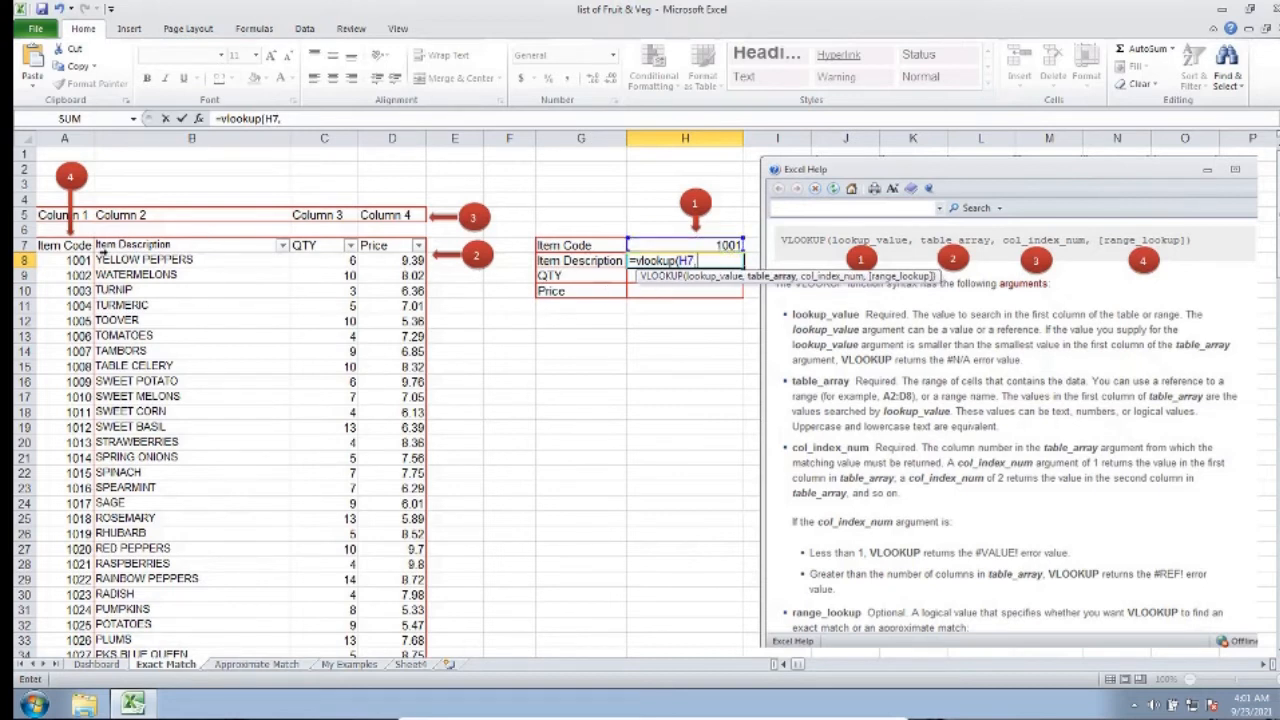
Complete the H8 formula with absolute table array $A$7:$D$127, column index 2 and FALSE for an exact match
{"action": "left_click", "coordinate": [66, 245]}
{"action": "scroll", "coordinate": [366, 565], "scroll_direction": "down", "scroll_amount": 20}
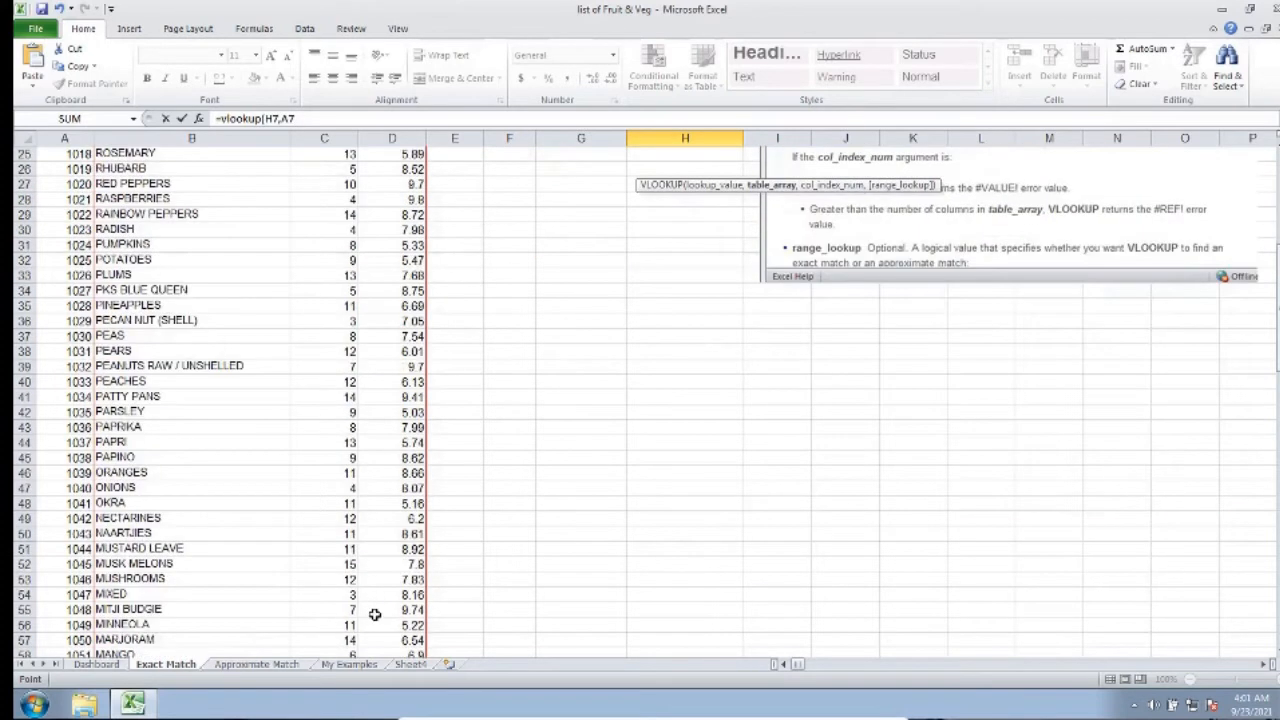
{"action": "scroll", "coordinate": [379, 623], "scroll_direction": "down", "scroll_amount": 12}
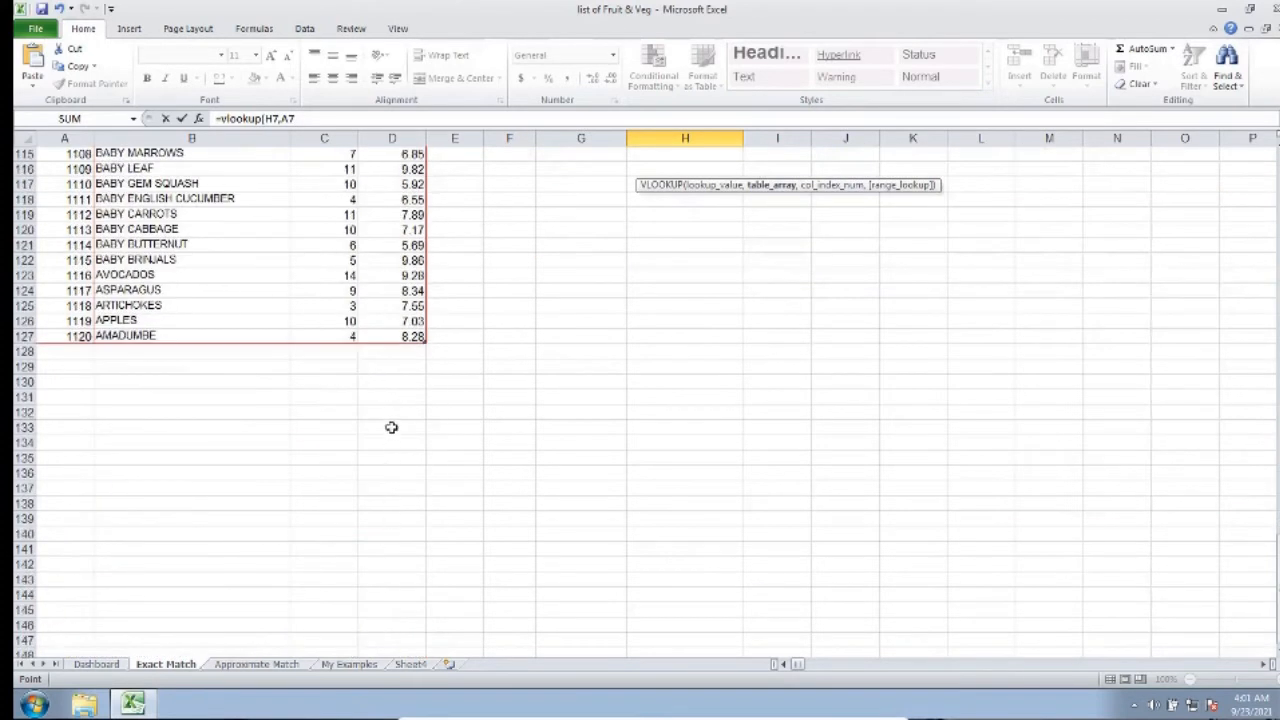
{"action": "left_click_drag", "start_coordinate": [400, 328], "coordinate": [399, 336]}
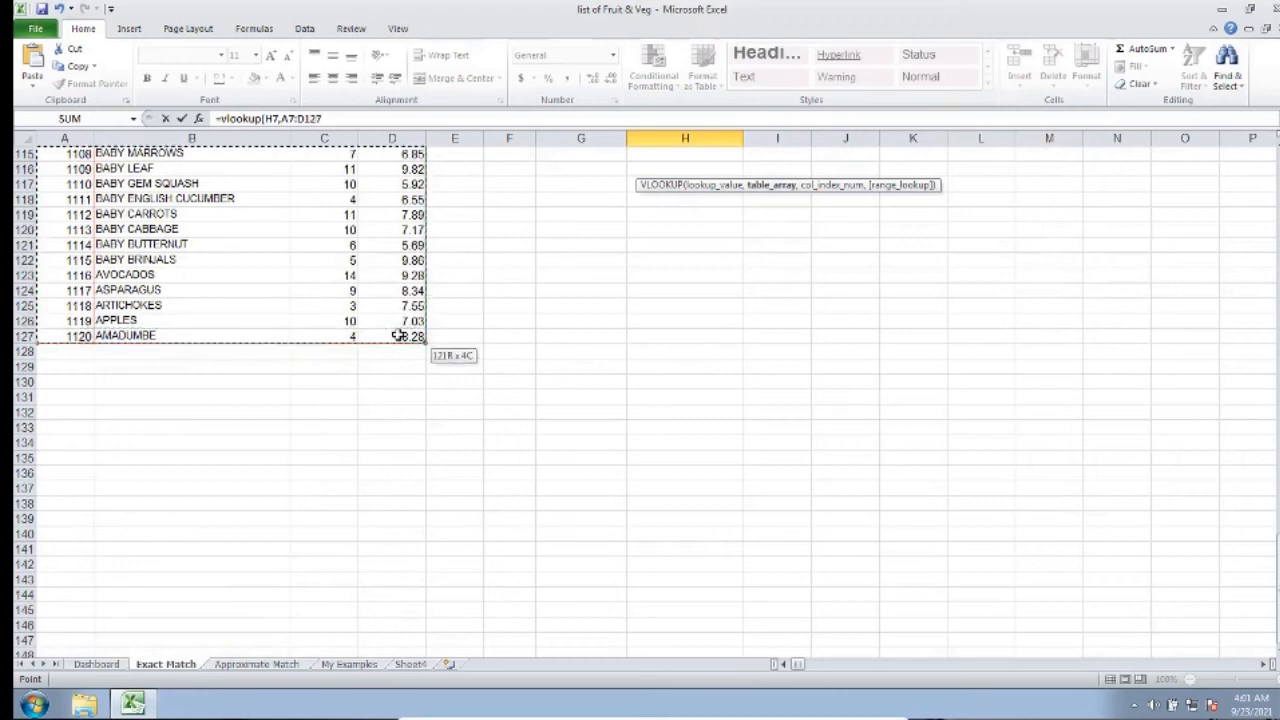
{"action": "key", "text": "F4"}
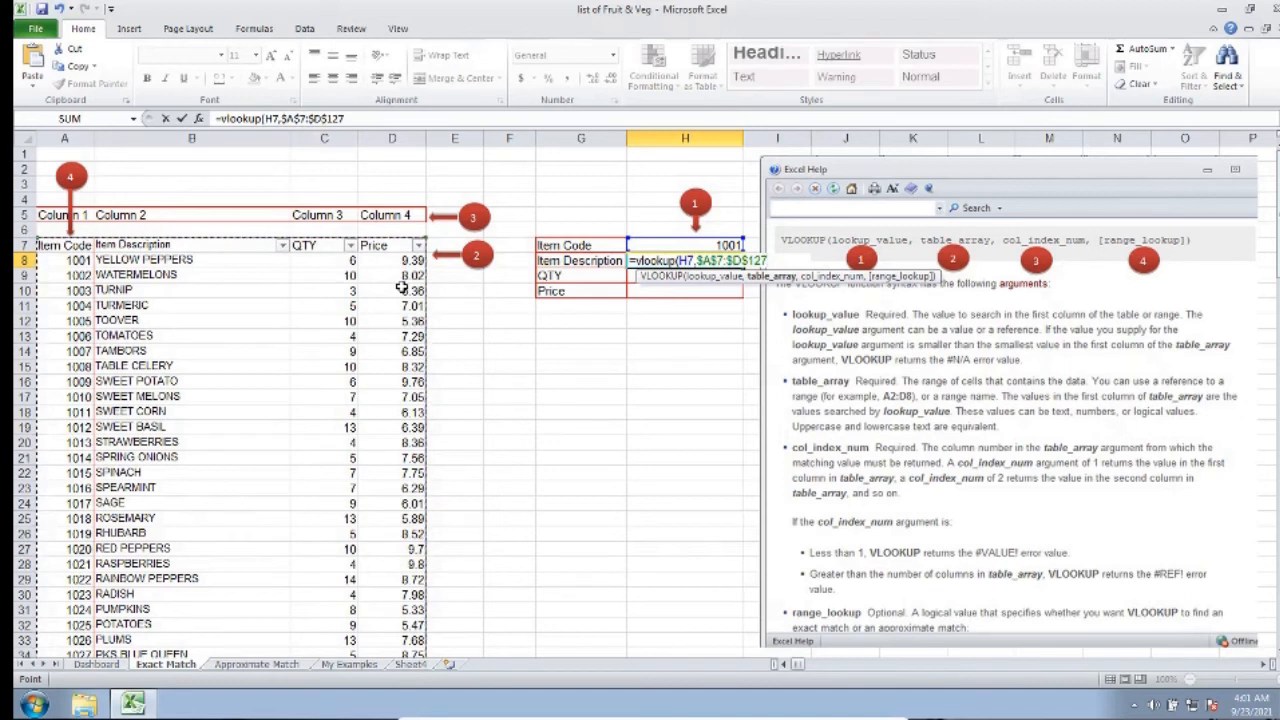
{"action": "type", "text": ","}
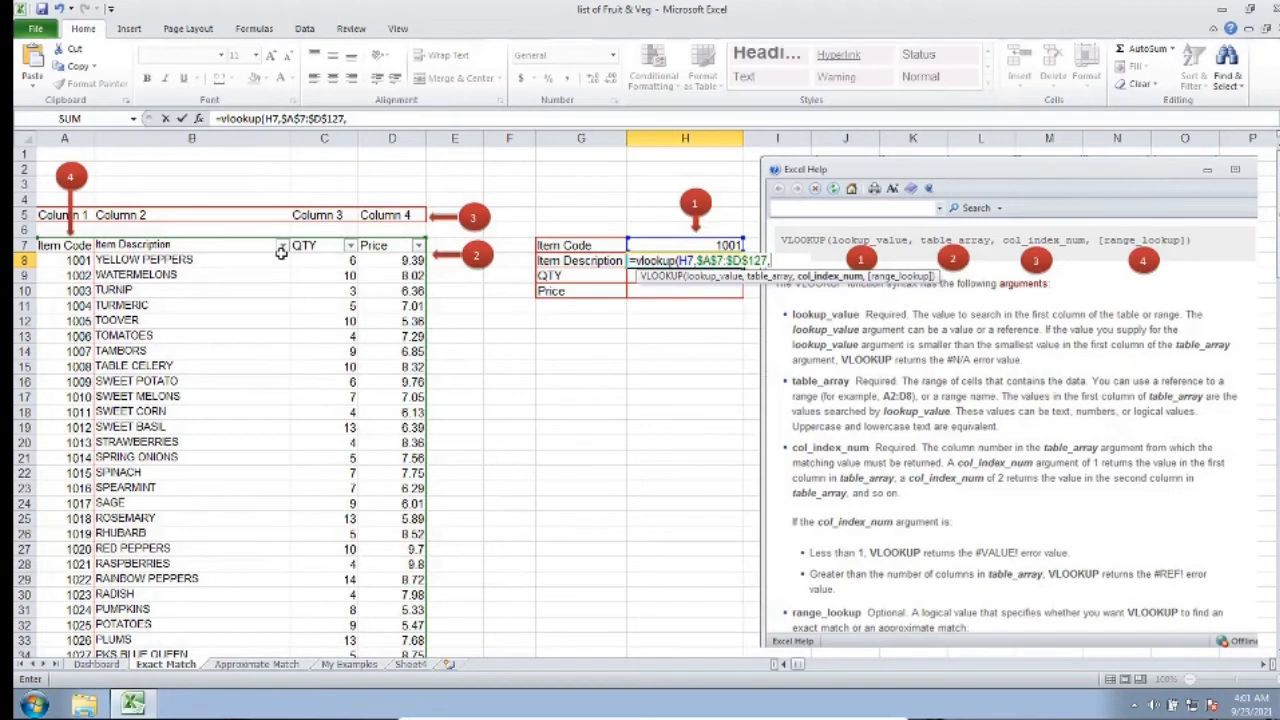
{"action": "type", "text": "2,"}
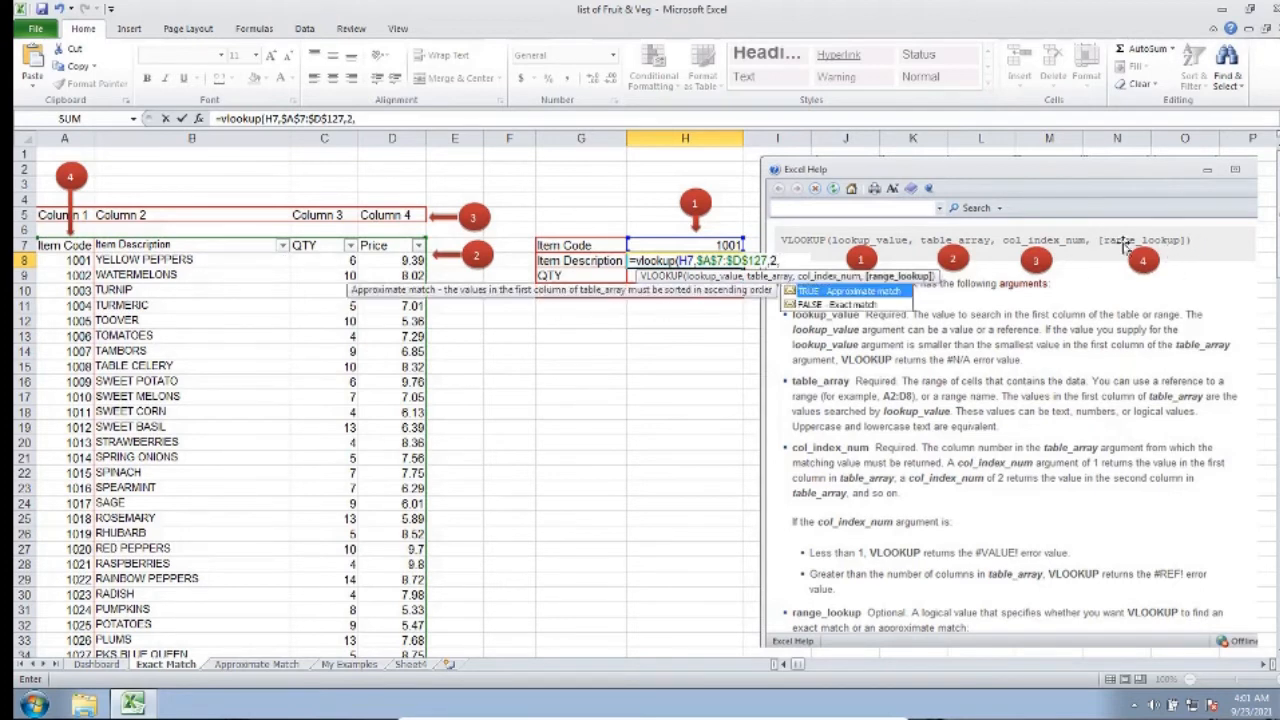
{"action": "type", "text": "false"}
{"action": "key", "text": "Return"}
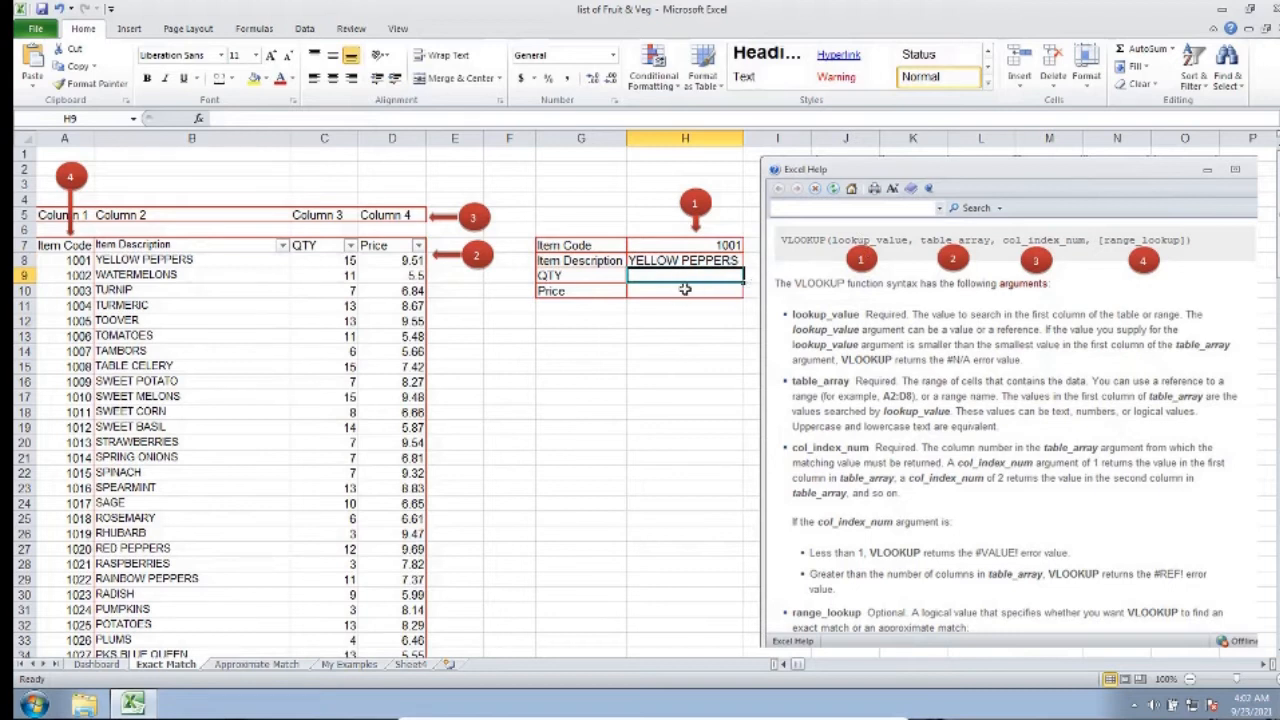
Enter the QTY lookup in H9 as =VLOOKUP(H7,$A$7:$D$127,3,FALSE)
{"action": "type", "text": "=vlo"}
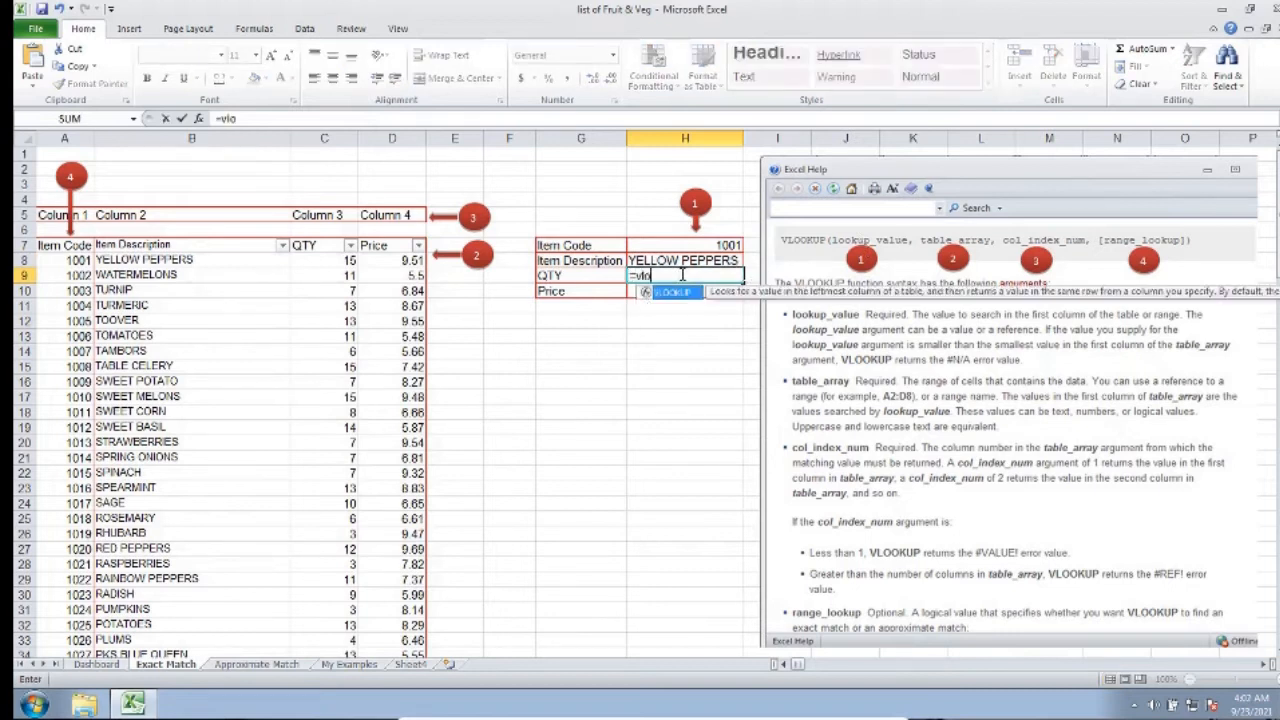
{"action": "type", "text": "okup("}
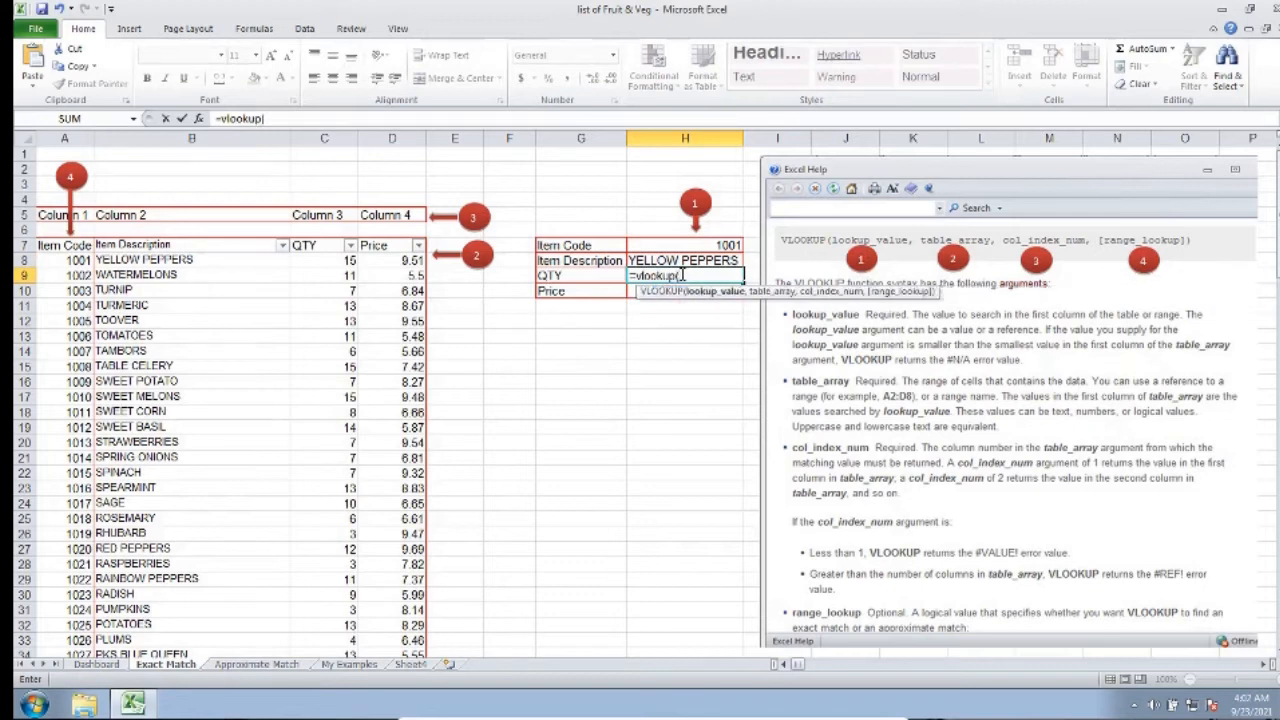
{"action": "left_click", "coordinate": [684, 246]}
{"action": "type", "text": ","}
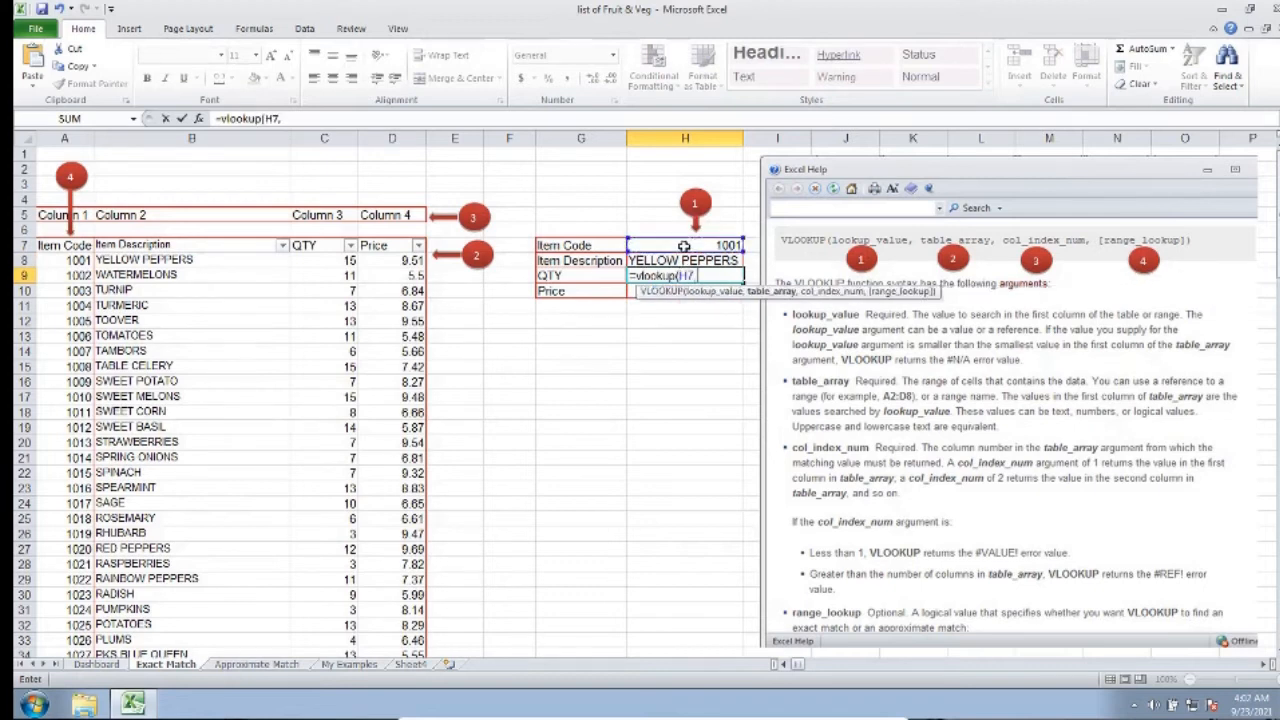
{"action": "left_click", "coordinate": [66, 246]}
{"action": "key", "text": "ctrl+shift+Down"}
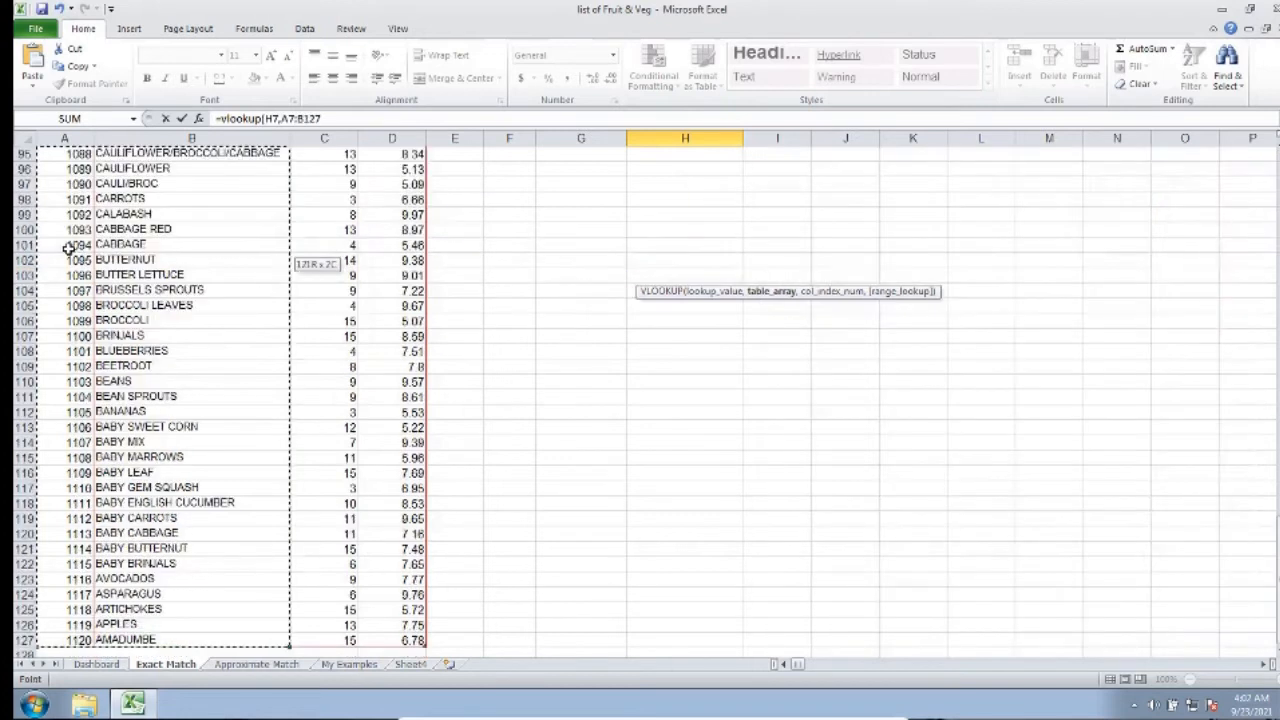
{"action": "key", "text": "ctrl+shift+Right"}
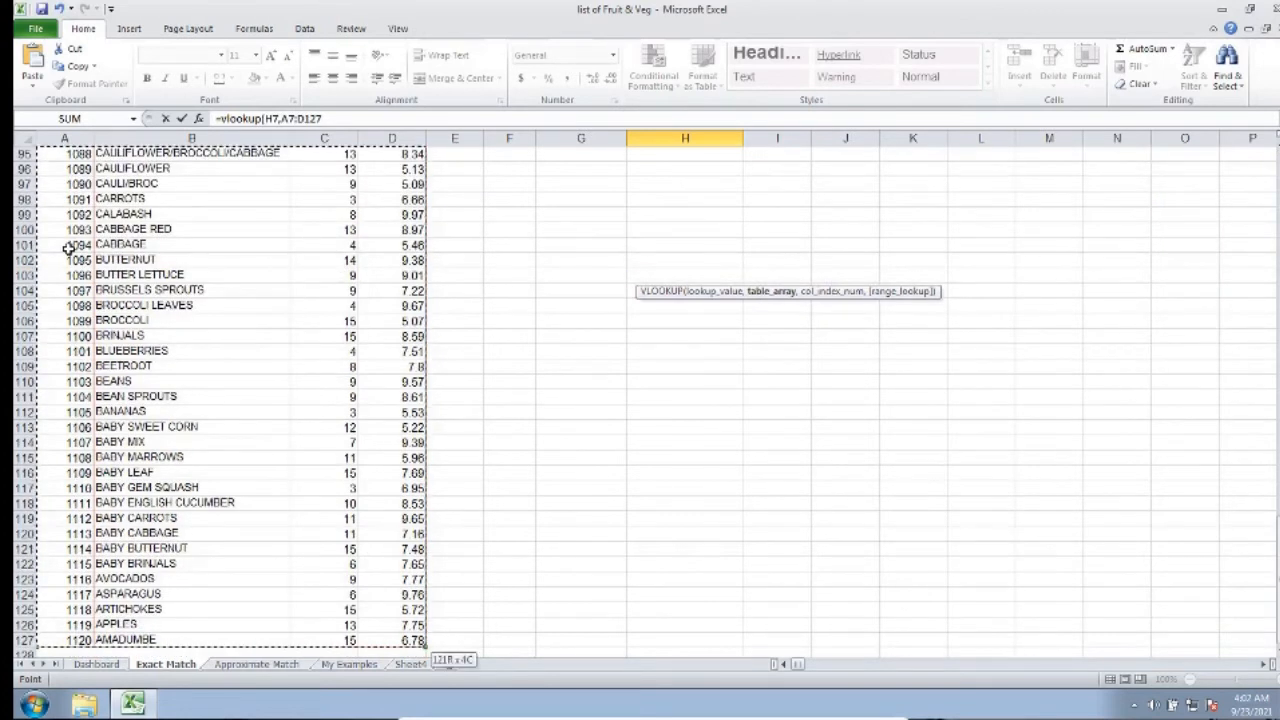
{"action": "key", "text": "F4"}
{"action": "type", "text": ","}
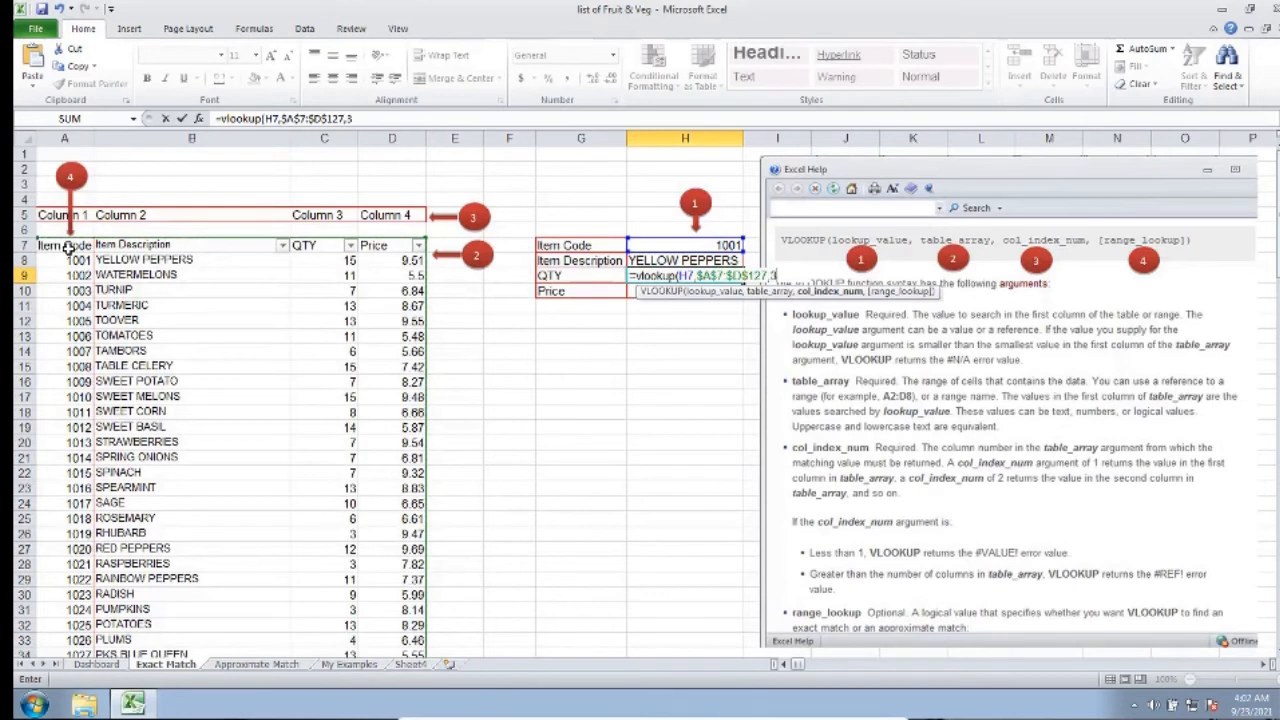
{"action": "type", "text": "3,false"}
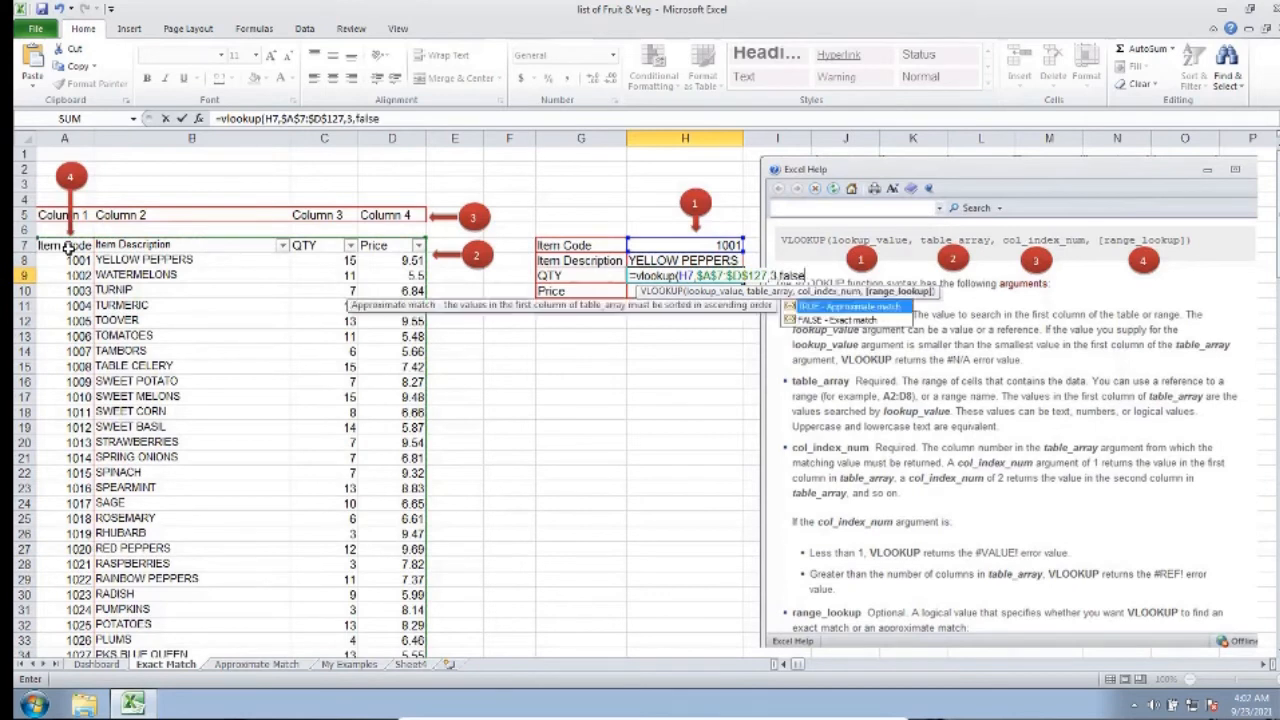
{"action": "key", "text": "Return"}
Enter the Price lookup in H10 as =VLOOKUP(H7,$A$7:$D$127,4,FALSE)
{"action": "type", "text": "="}
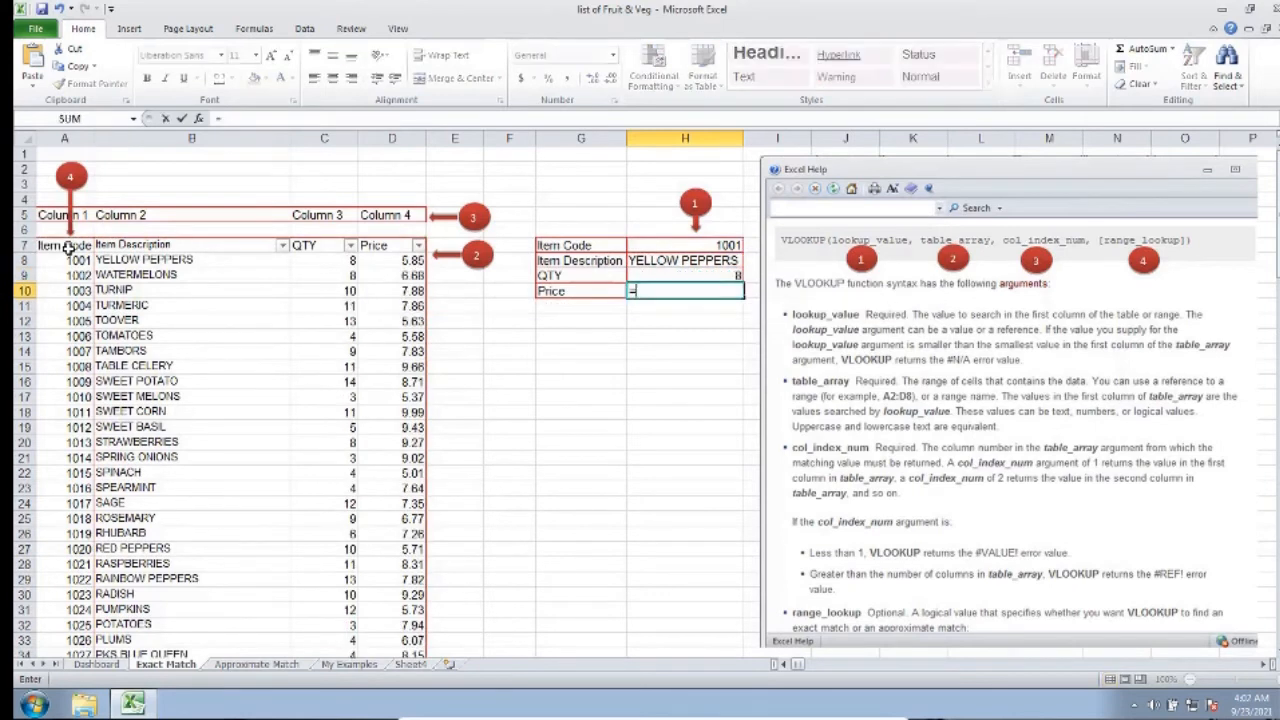
{"action": "type", "text": "vlookup("}
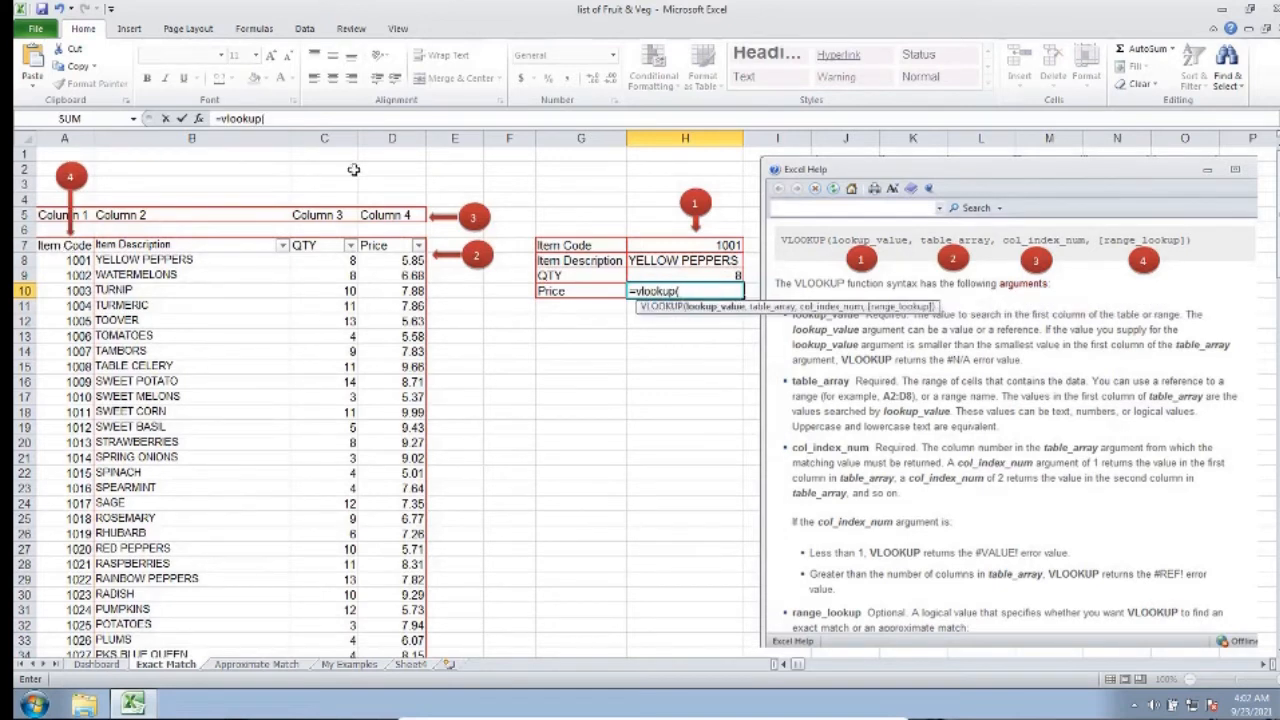
{"action": "left_click", "coordinate": [652, 245]}
{"action": "type", "text": ","}
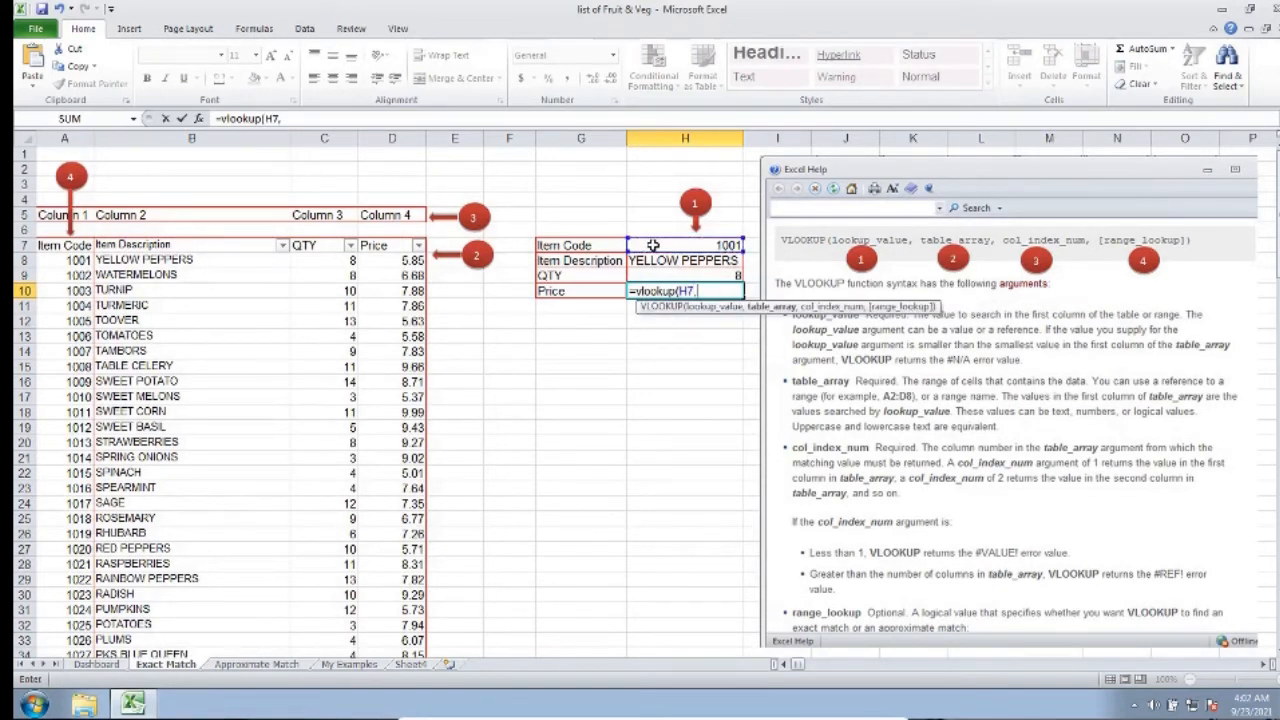
{"action": "left_click", "coordinate": [74, 245]}
{"action": "key", "text": "ctrl+shift+Right"}
{"action": "key", "text": "ctrl+shift+Down"}
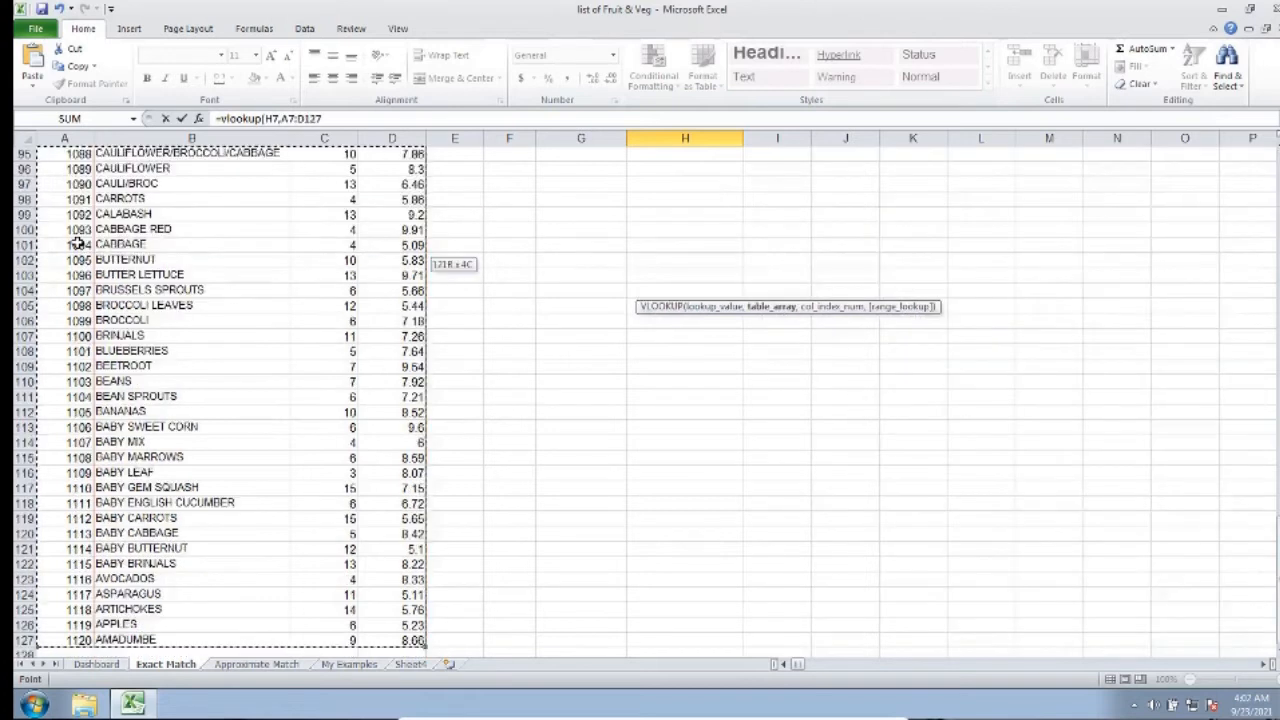
{"action": "key", "text": "F4"}
{"action": "type", "text": ","}
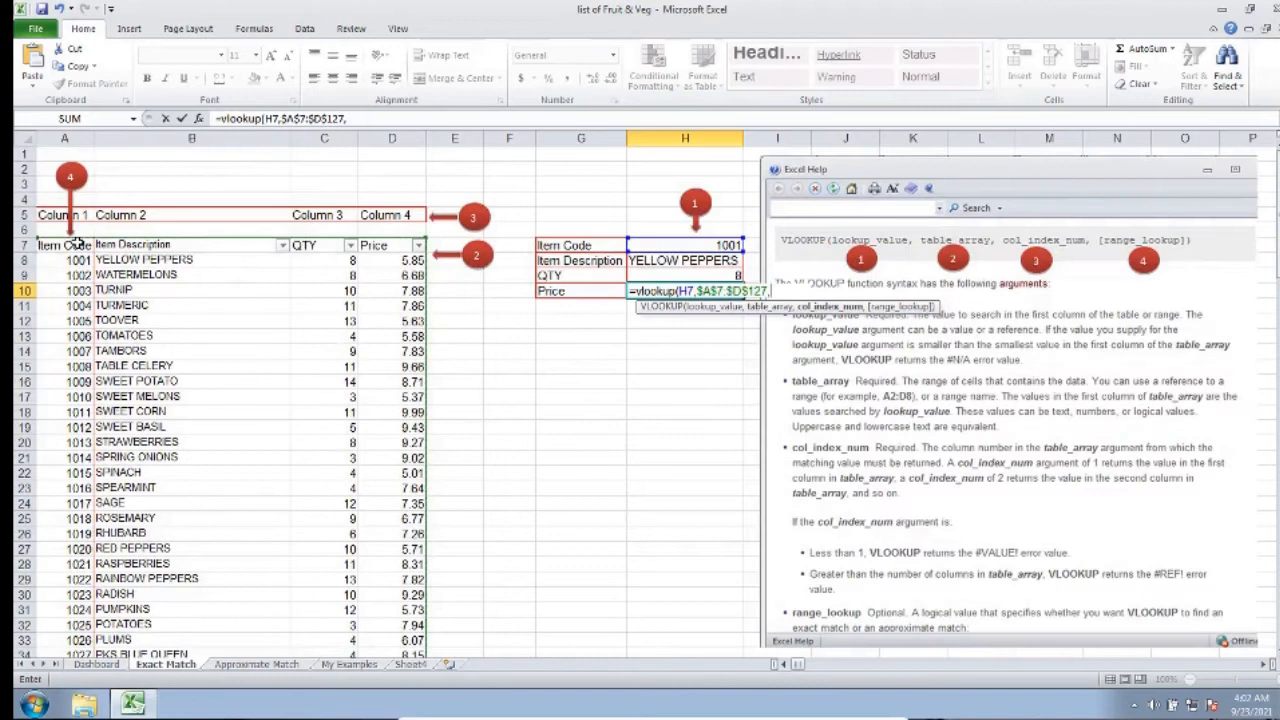
{"action": "type", "text": "4,false"}
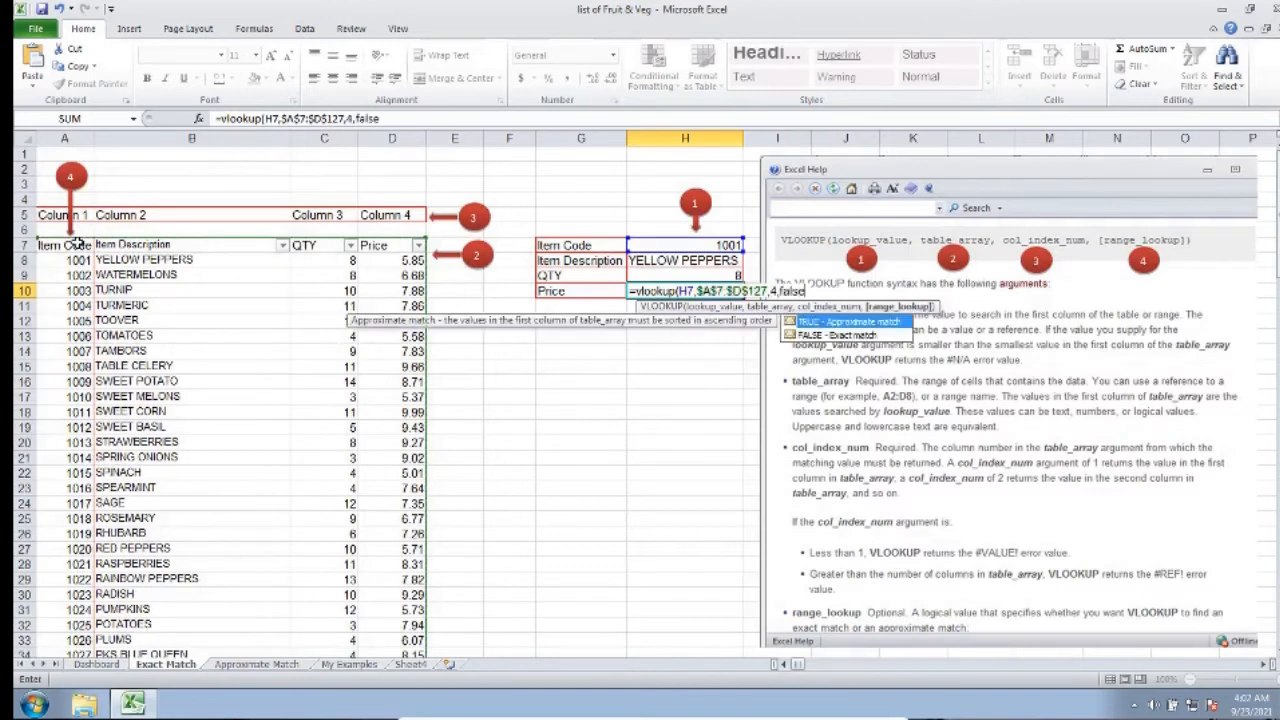
{"action": "key", "text": "Return"}
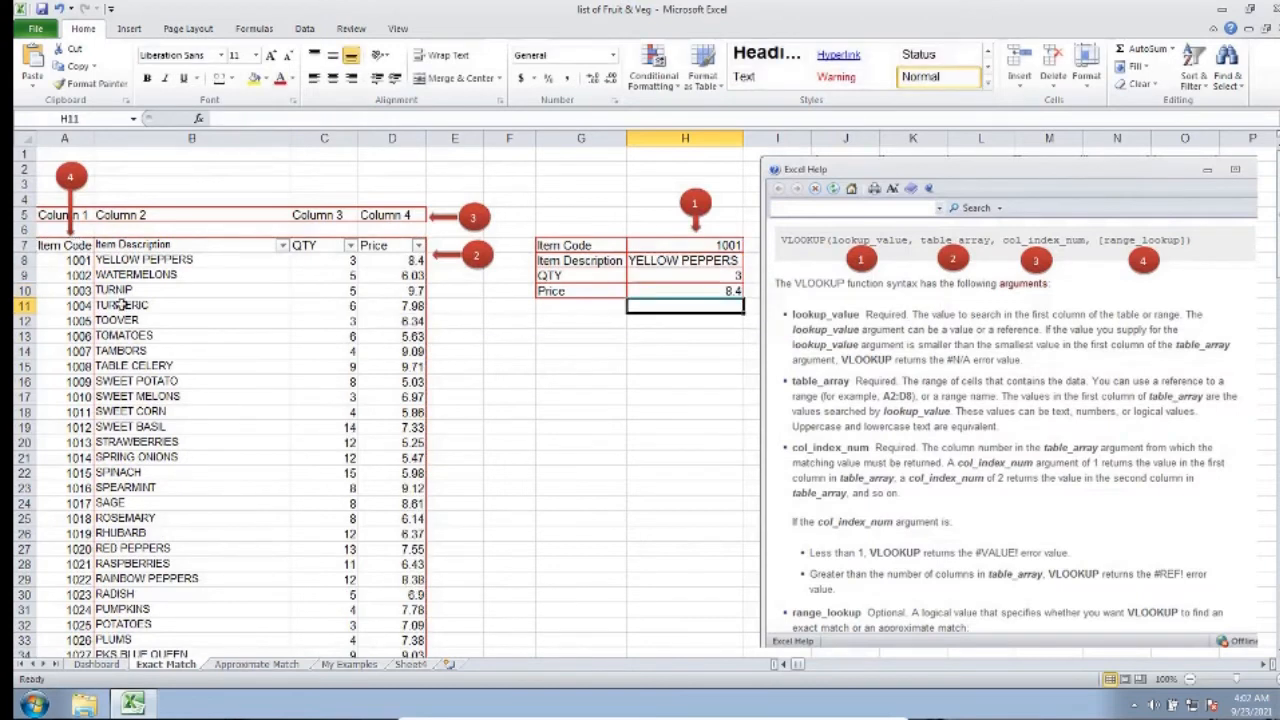
Set the item code in H7 to 1010 and select the matching table row A17:D17 for comparison
{"action": "left_click", "coordinate": [685, 247]}
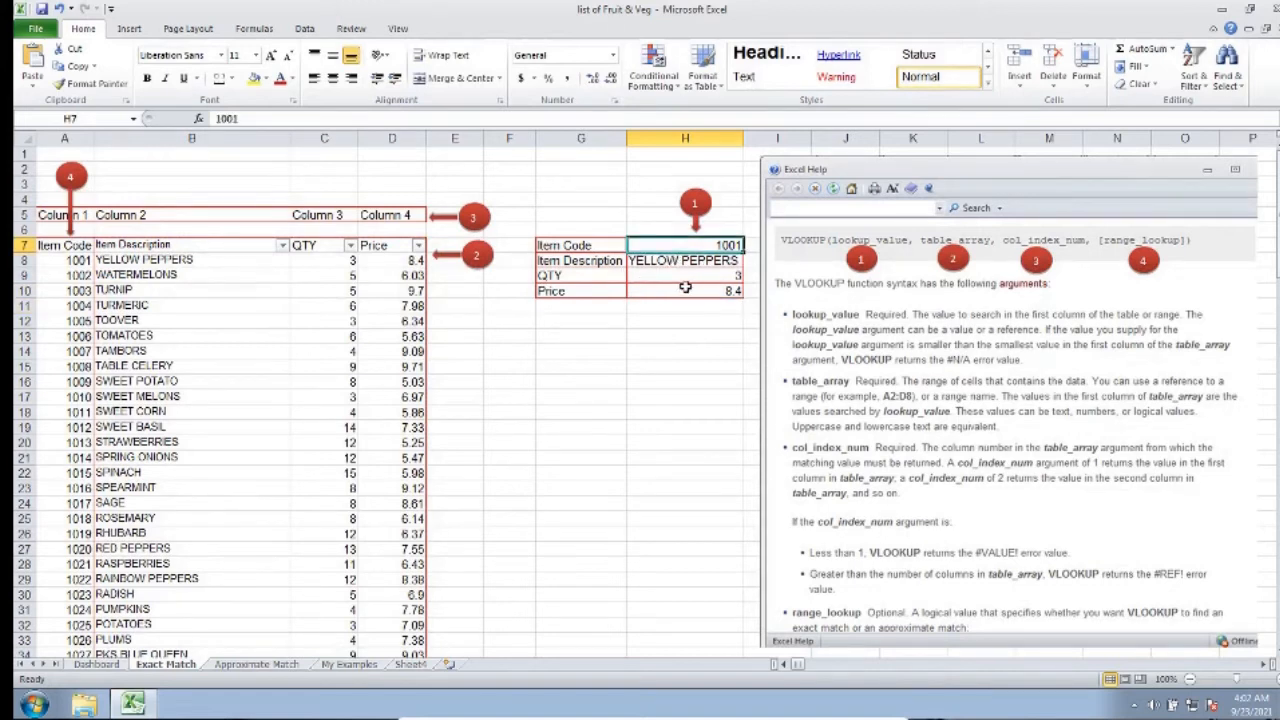
{"action": "type", "text": "1010"}
{"action": "key", "text": "Return"}
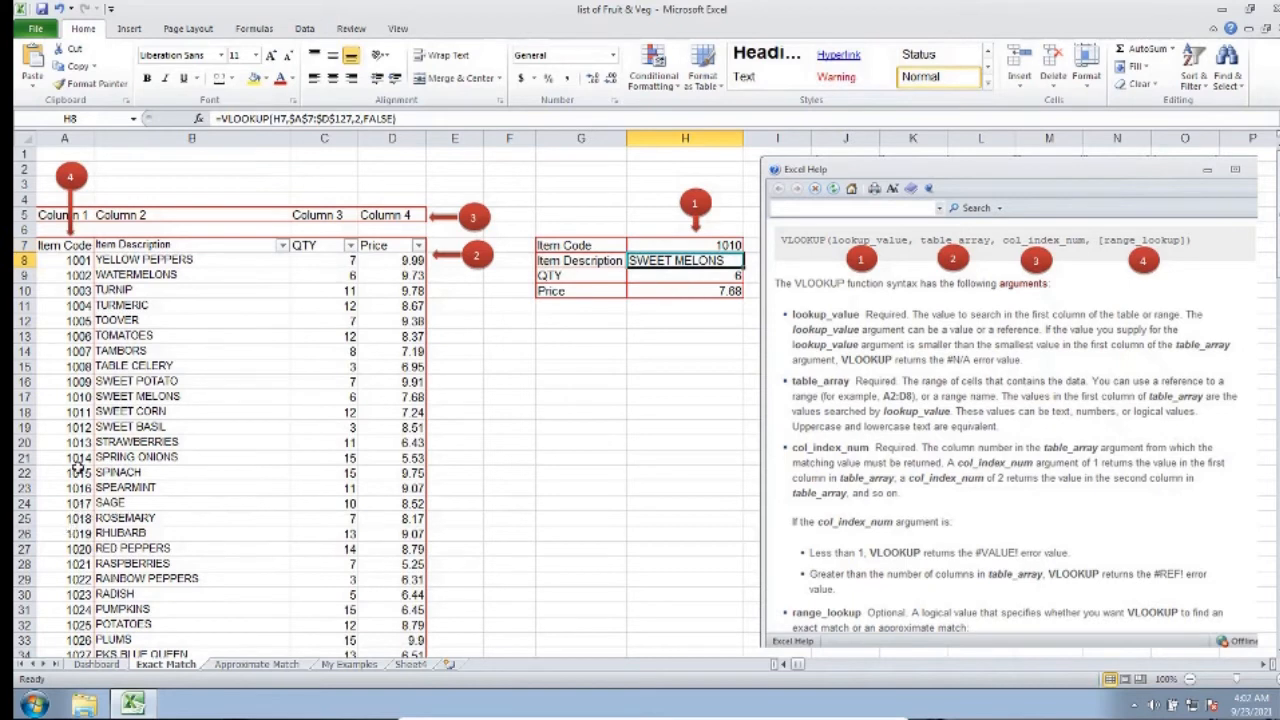
{"action": "left_click", "coordinate": [84, 397]}
{"action": "left_click_drag", "start_coordinate": [80, 397], "coordinate": [393, 400]}
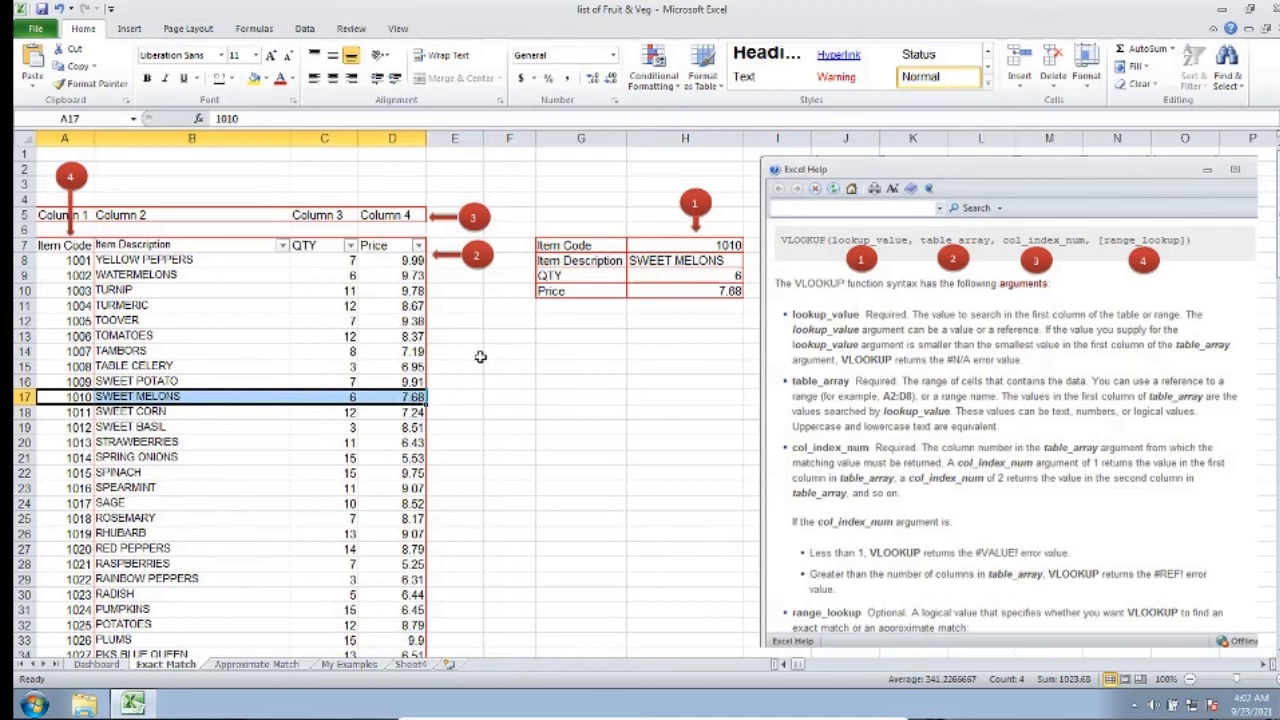
Check the last item code at the end of the list and set the item code in H7 to 1150, which lies beyond it
{"action": "scroll", "coordinate": [249, 464], "scroll_direction": "down", "scroll_amount": 20}
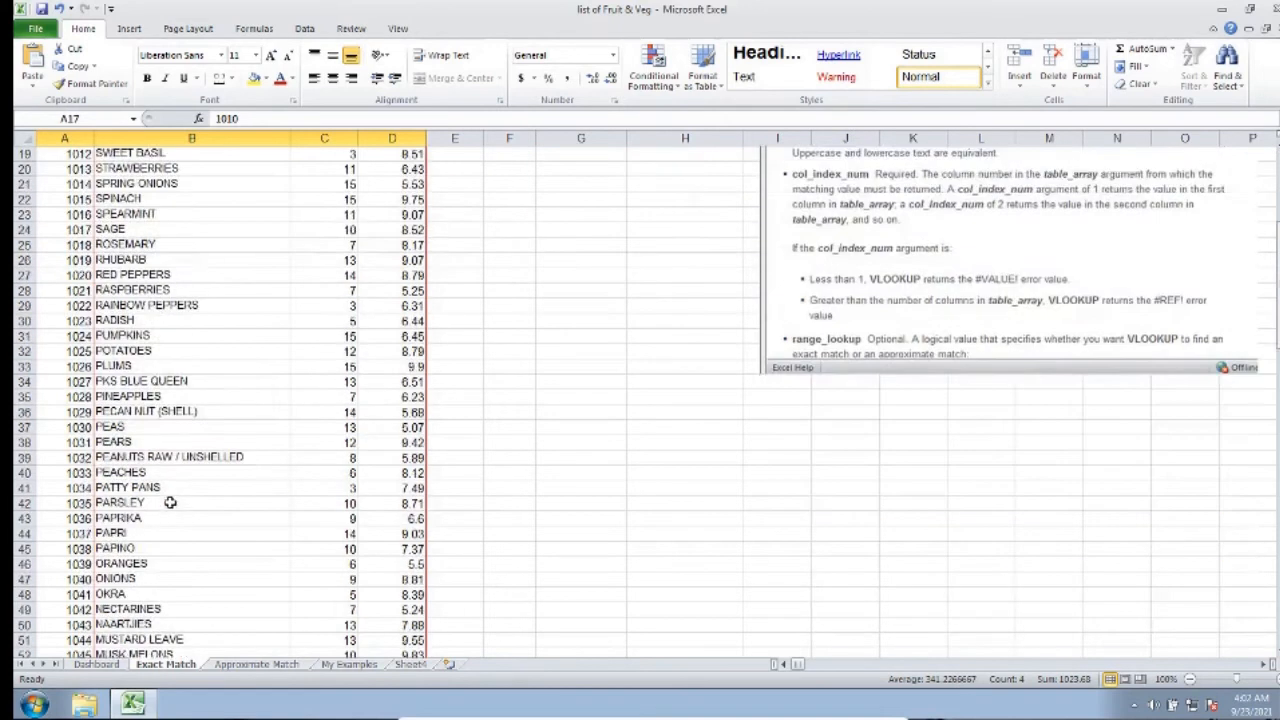
{"action": "scroll", "coordinate": [164, 518], "scroll_direction": "down", "scroll_amount": 7}
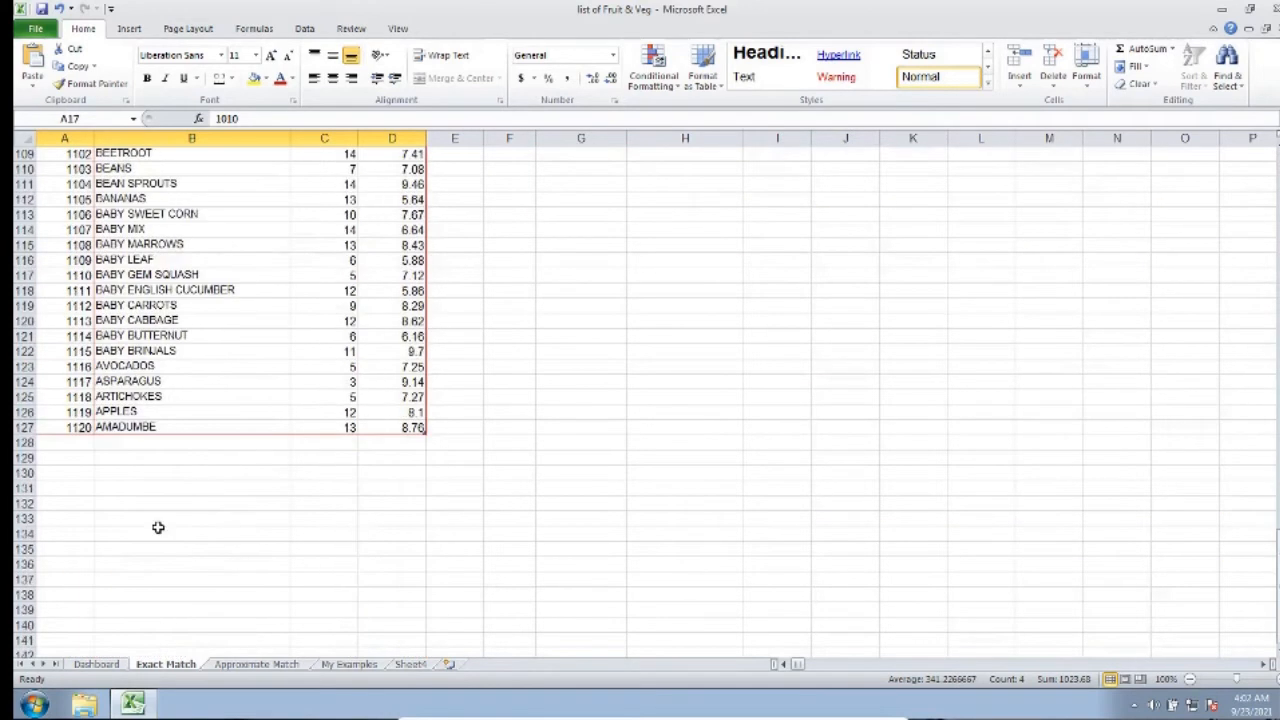
{"action": "left_click", "coordinate": [86, 440]}
{"action": "scroll", "coordinate": [260, 410], "scroll_direction": "up", "scroll_amount": 6}
{"action": "scroll", "coordinate": [594, 354], "scroll_direction": "up", "scroll_amount": 20}
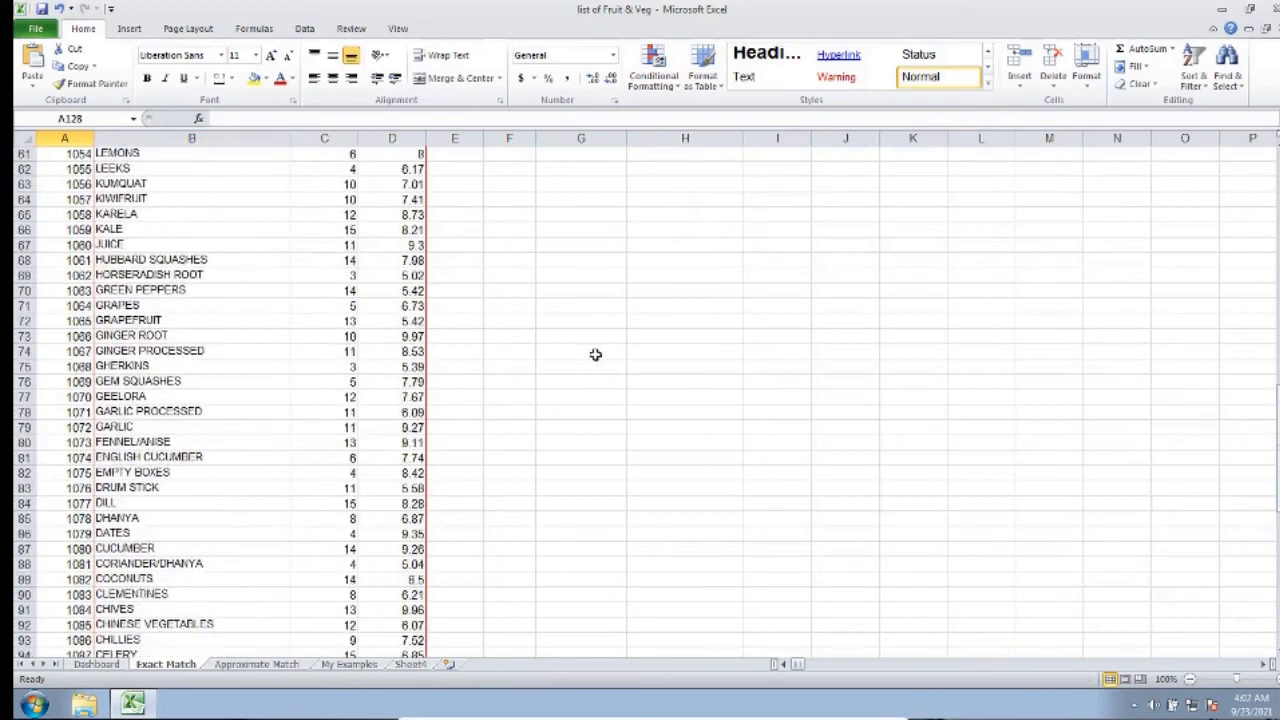
{"action": "left_click", "coordinate": [689, 200]}
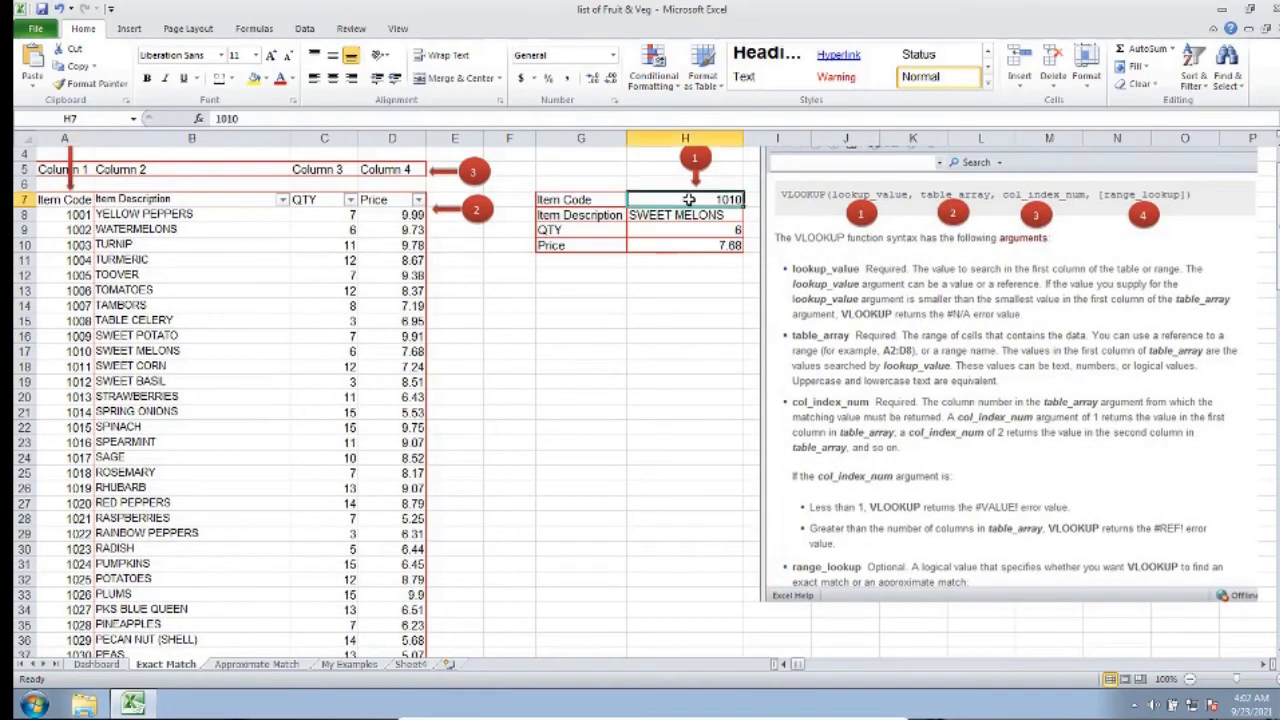
{"action": "type", "text": "15"}
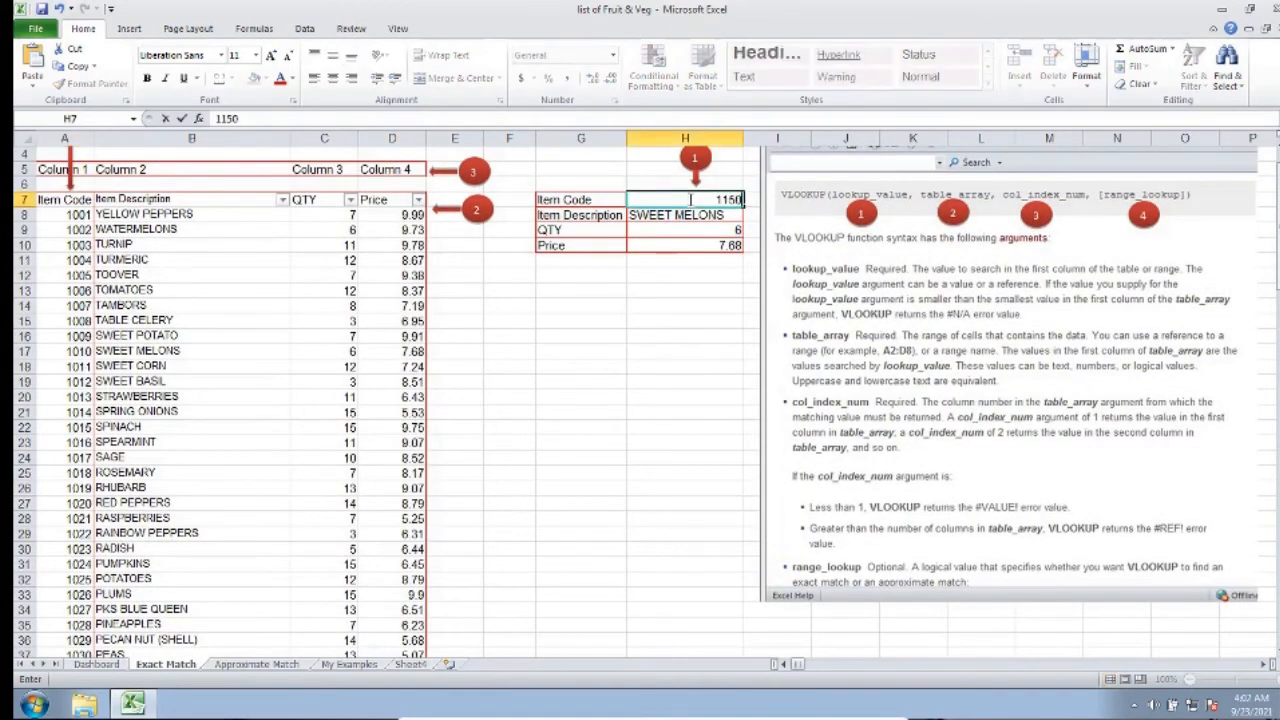
{"action": "type", "text": "150"}
{"action": "key", "text": "Return"}
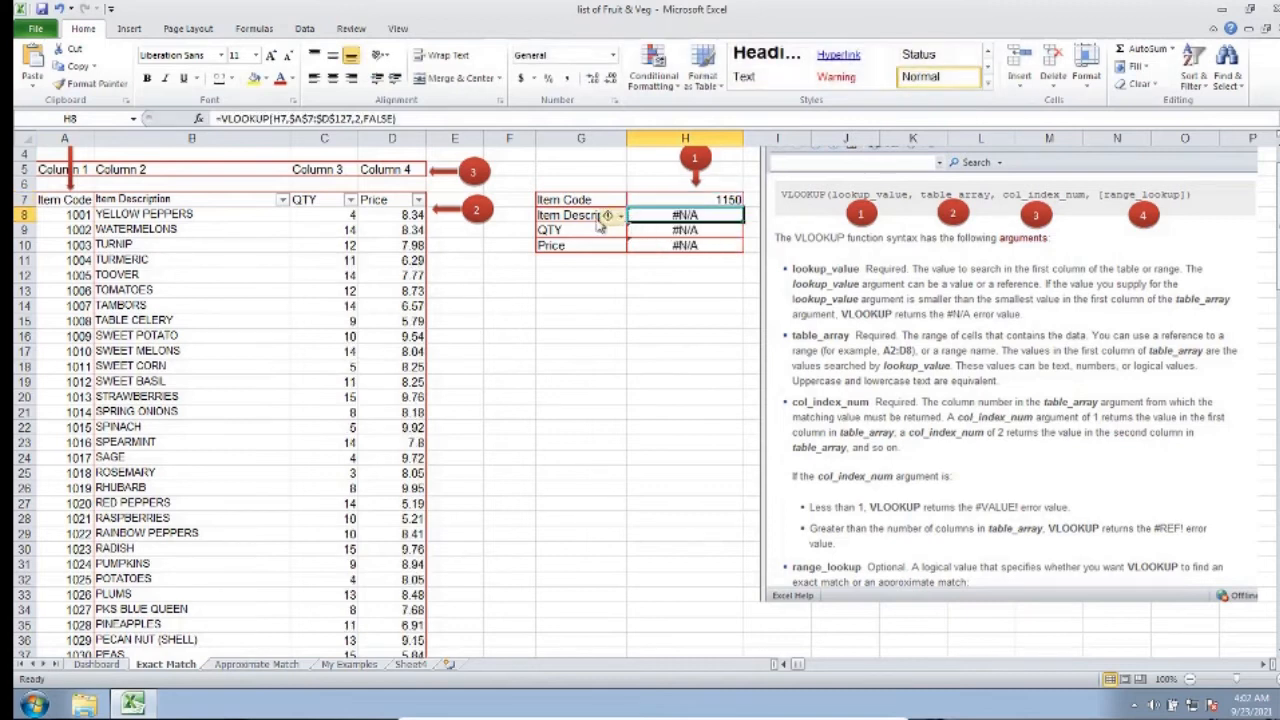
{"action": "mouse_move", "coordinate": [610, 222]}
{"action": "left_click", "coordinate": [556, 471]}
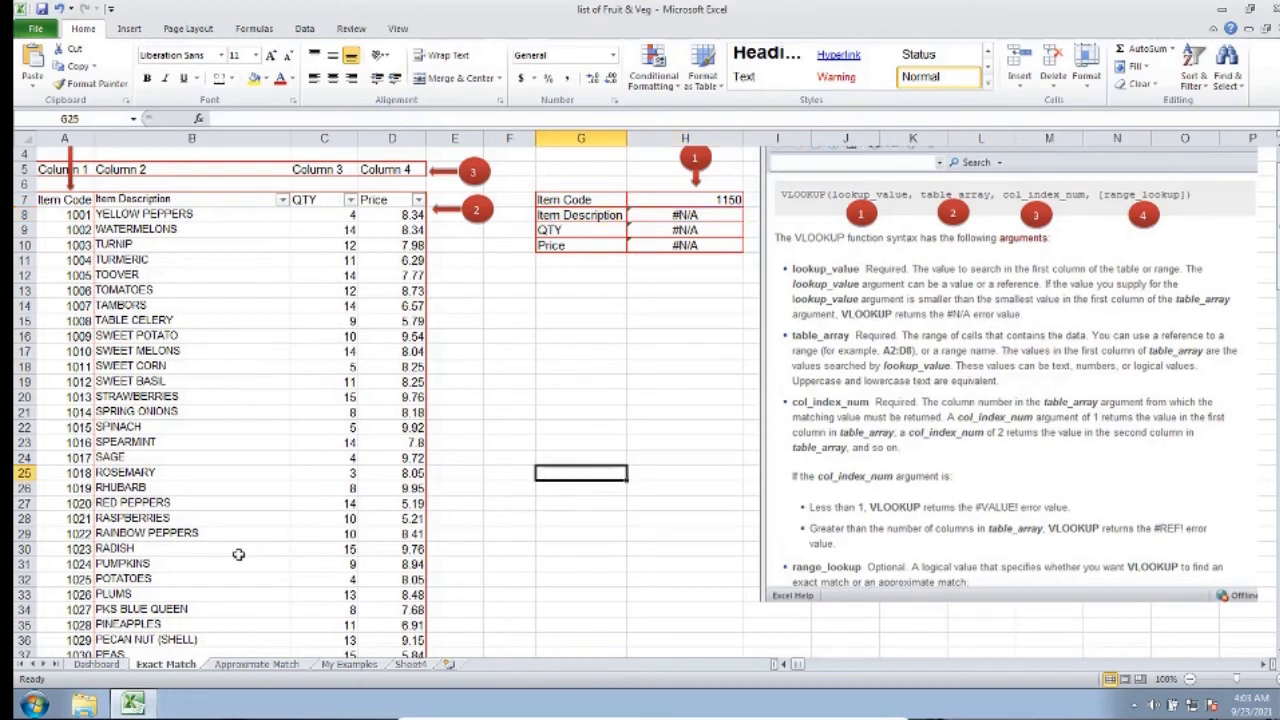
Open the Approximate Match sheet and select the first score and symbol pair, H6:I6, in the grading table
{"action": "left_click", "coordinate": [256, 664]}
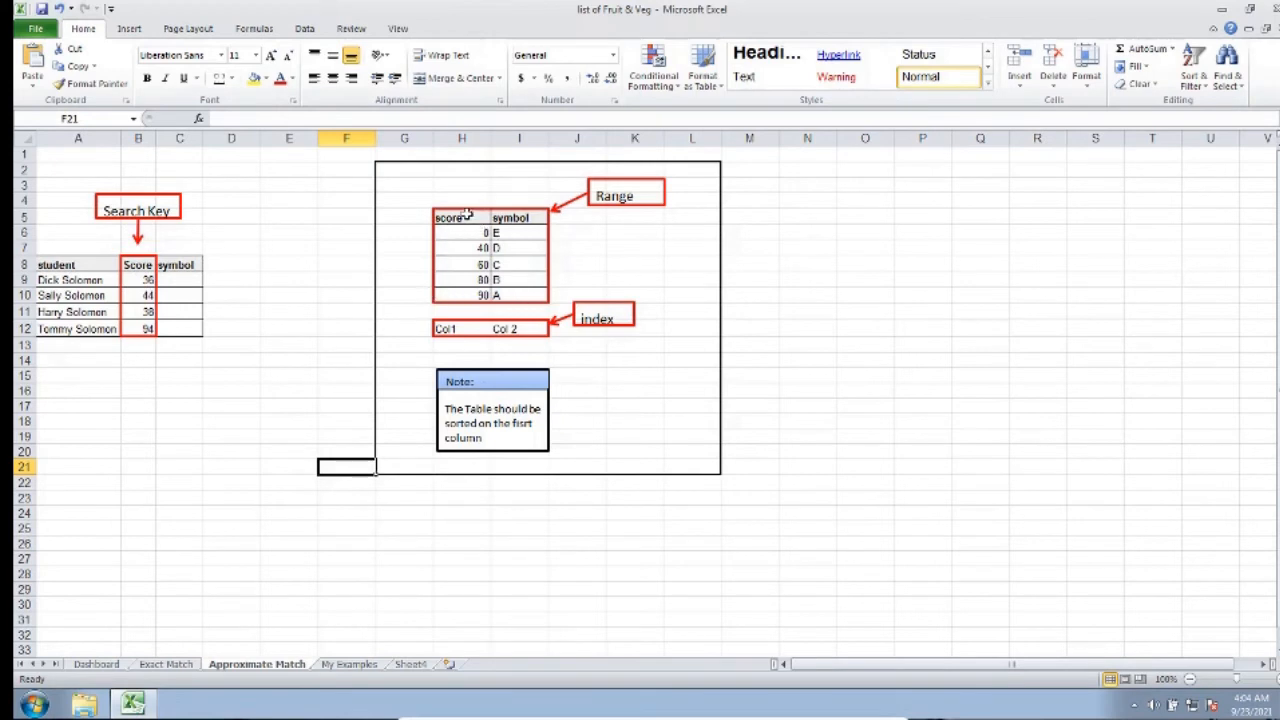
{"action": "left_click", "coordinate": [524, 296]}
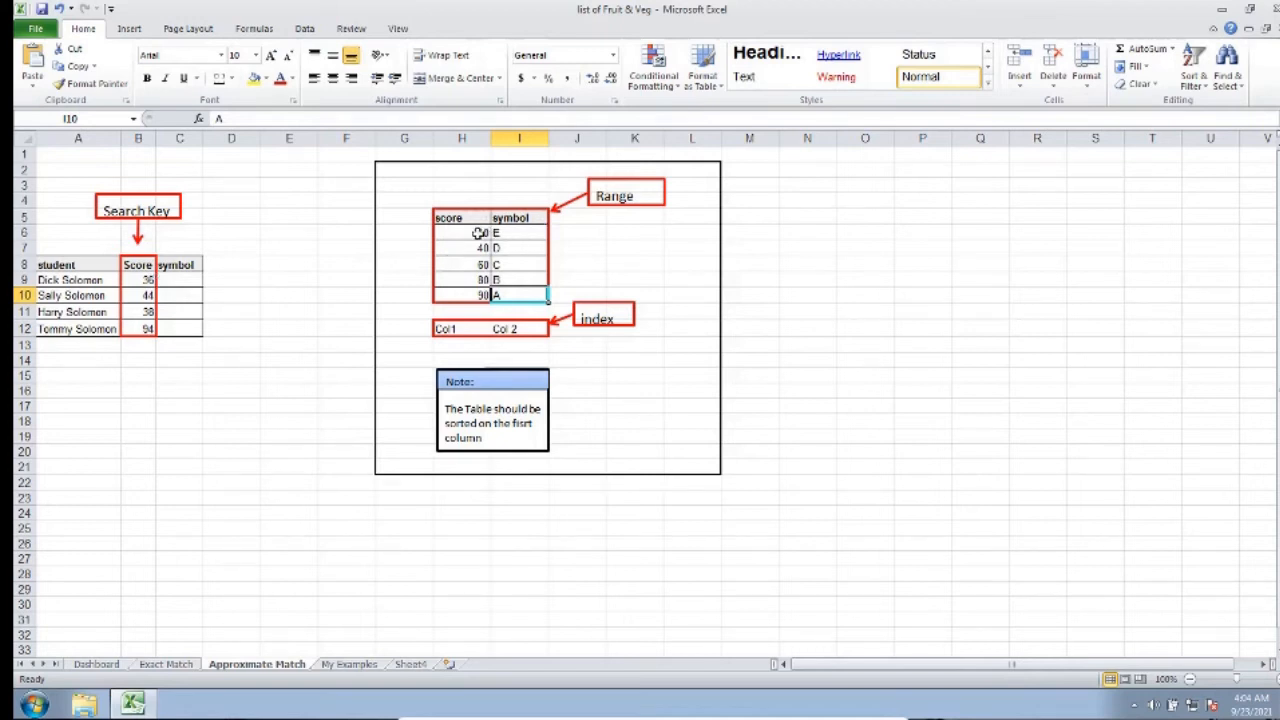
{"action": "left_click_drag", "start_coordinate": [478, 233], "coordinate": [520, 233]}
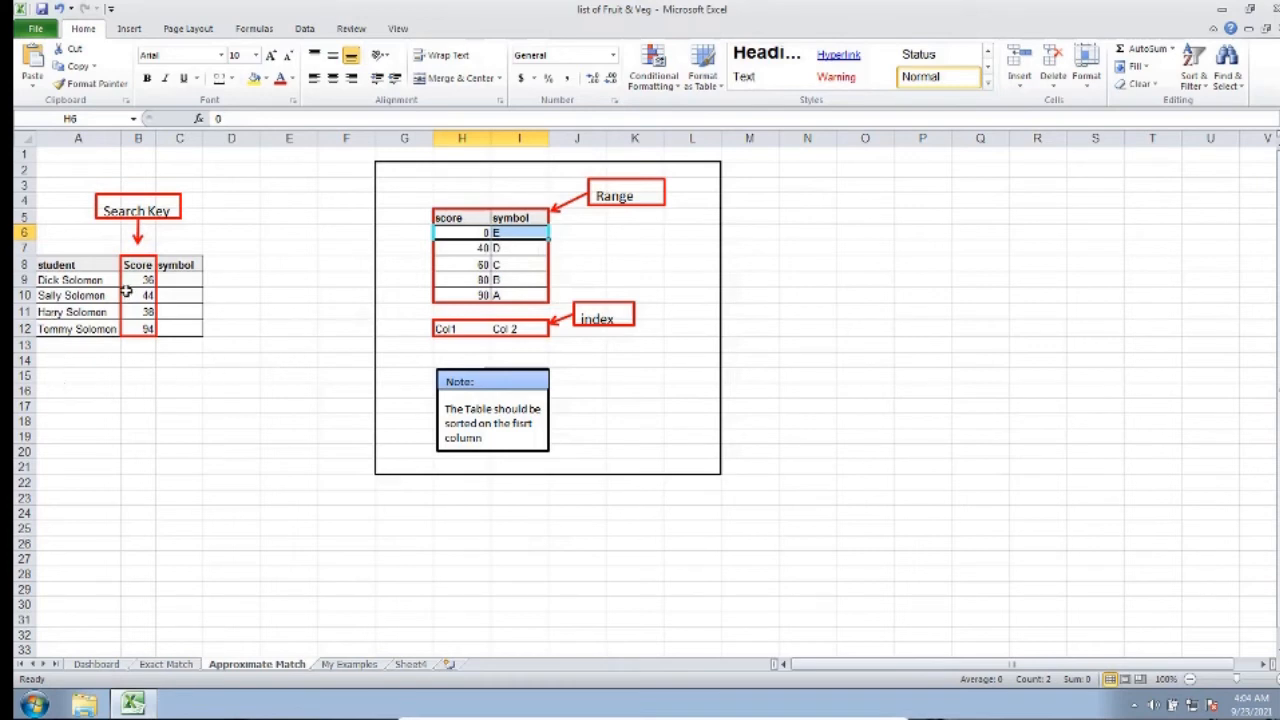
Enter the approximate-match symbol lookup in C9 as =VLOOKUP(B9,$H$5:$I$10,2,TRUE)
{"action": "left_click", "coordinate": [178, 281]}
{"action": "scroll", "coordinate": [158, 368], "scroll_direction": "down", "scroll_amount": 1}
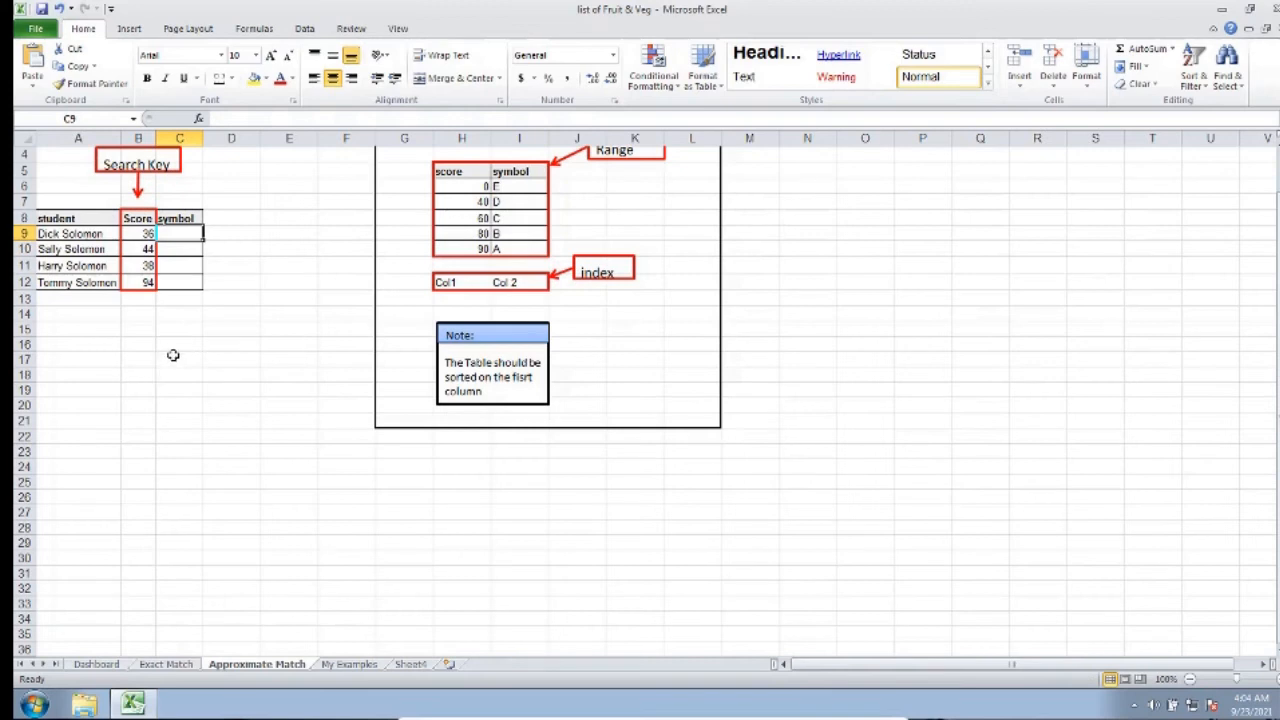
{"action": "type", "text": "=vlook"}
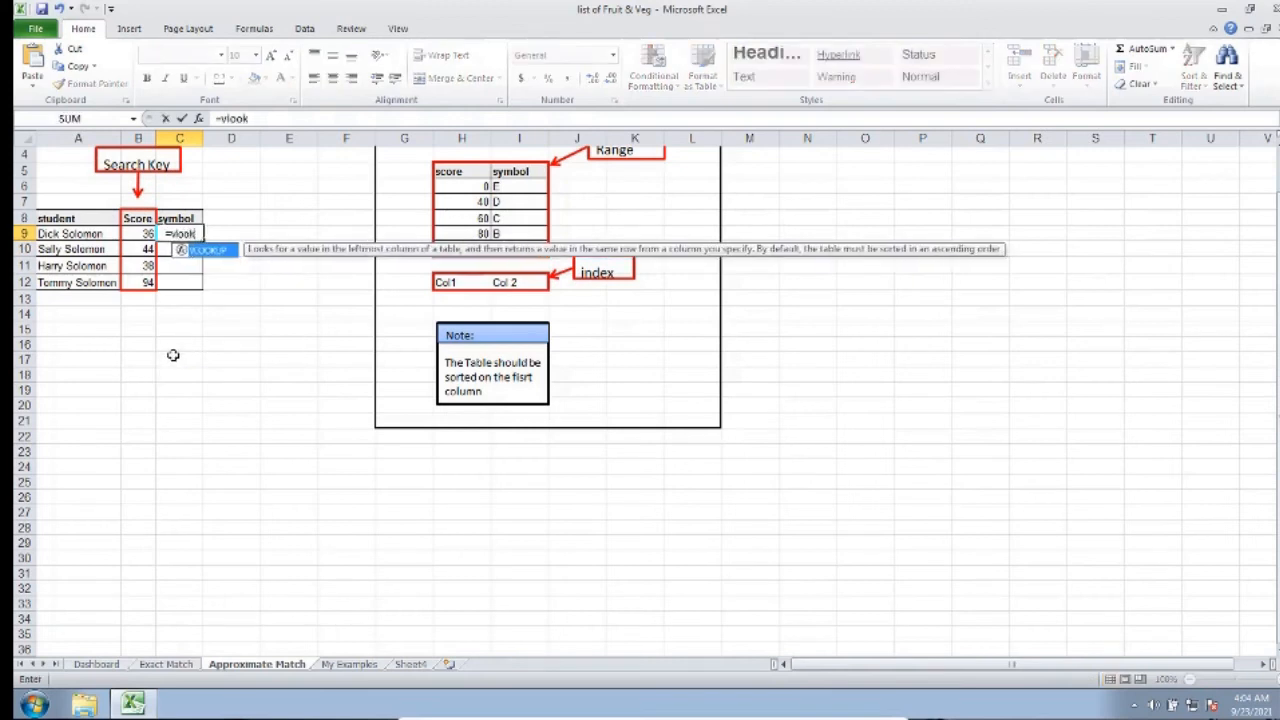
{"action": "type", "text": "up("}
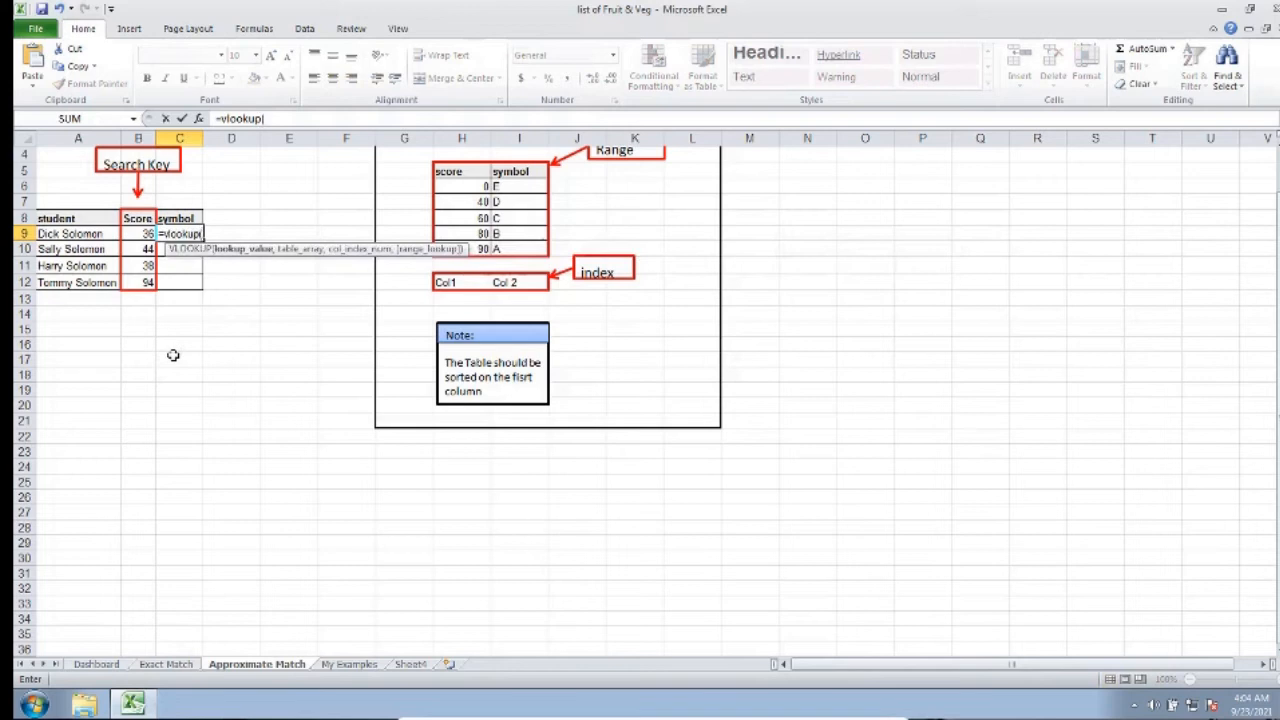
{"action": "type", "text": "B9,"}
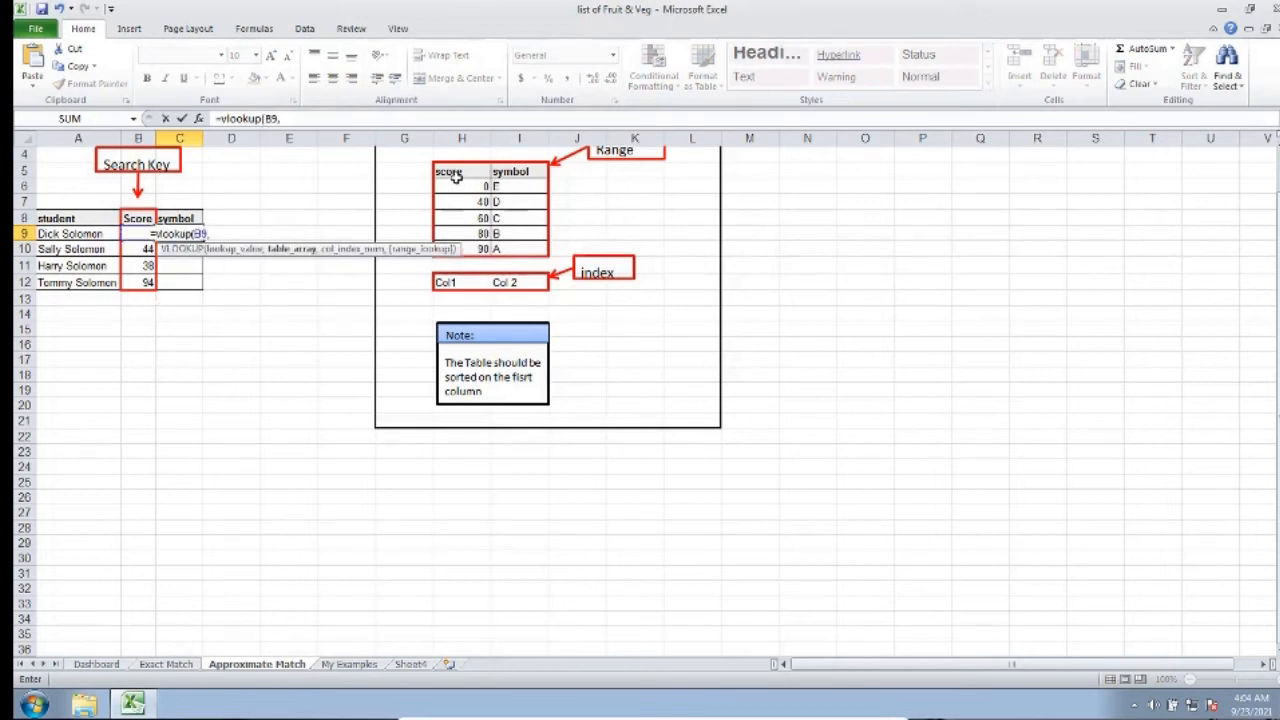
{"action": "left_click_drag", "start_coordinate": [483, 173], "coordinate": [509, 248]}
{"action": "key", "text": "F4"}
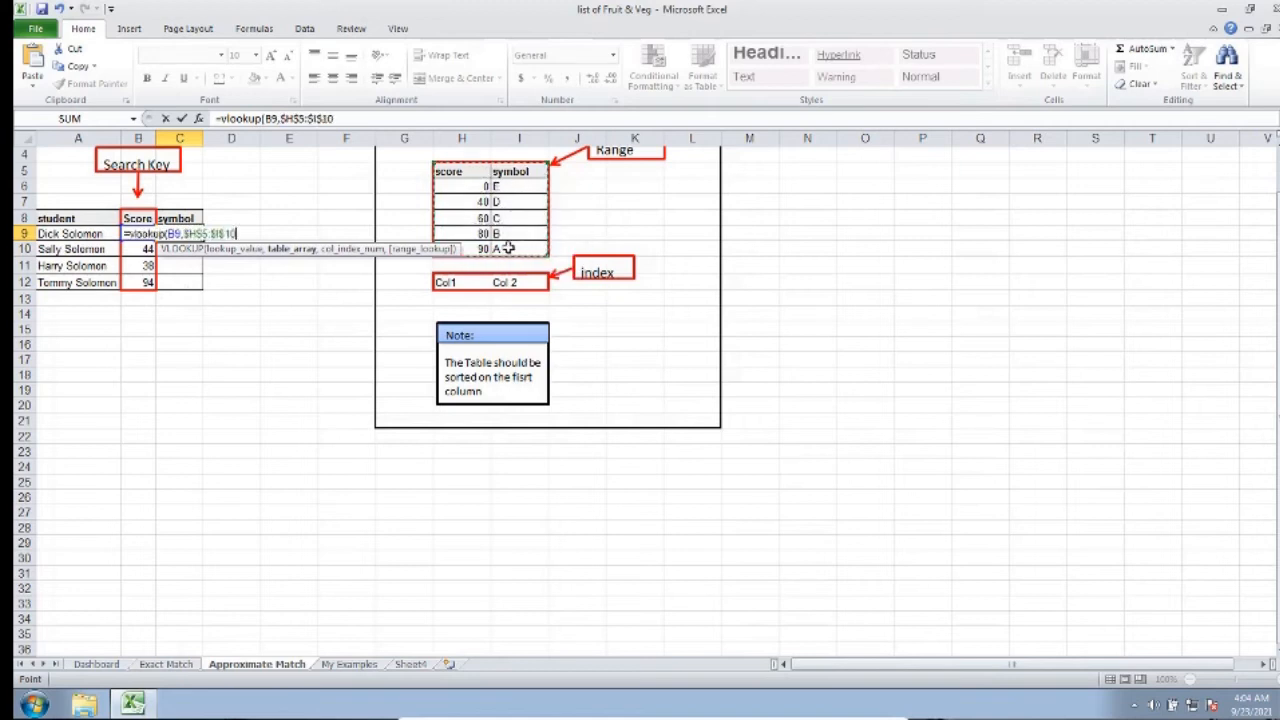
{"action": "type", "text": ",2"}
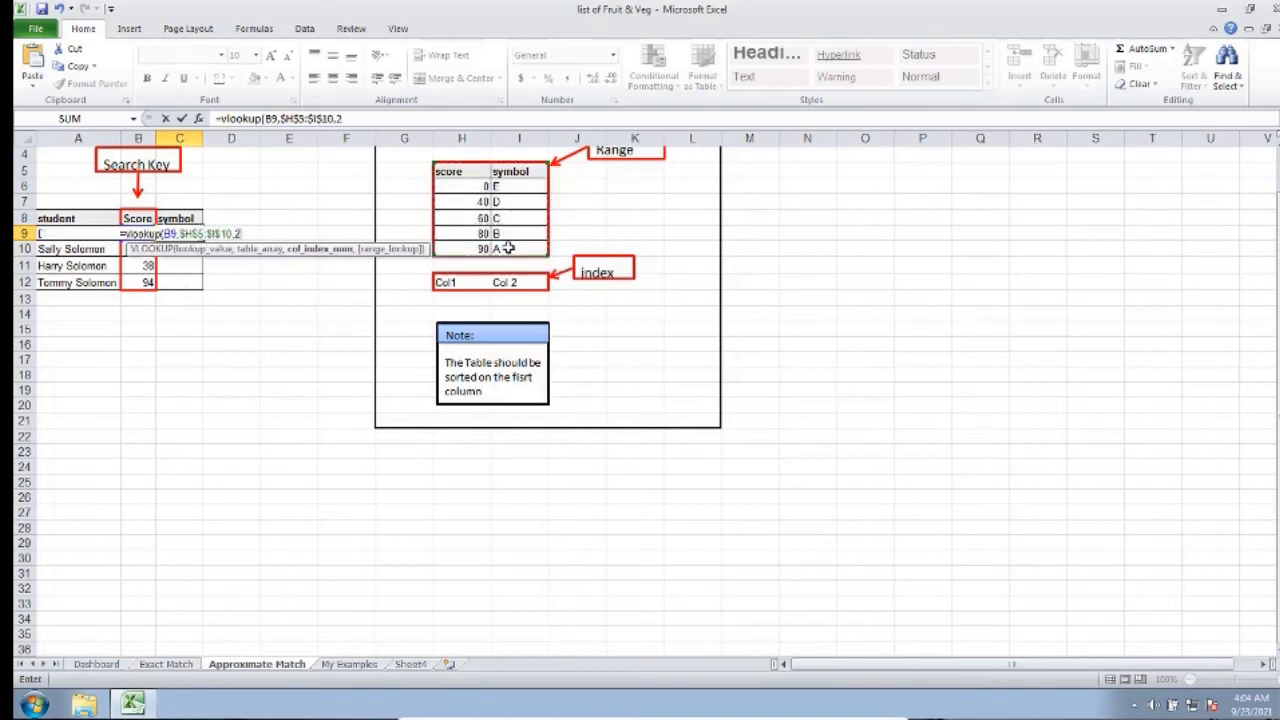
{"action": "type", "text": ","}
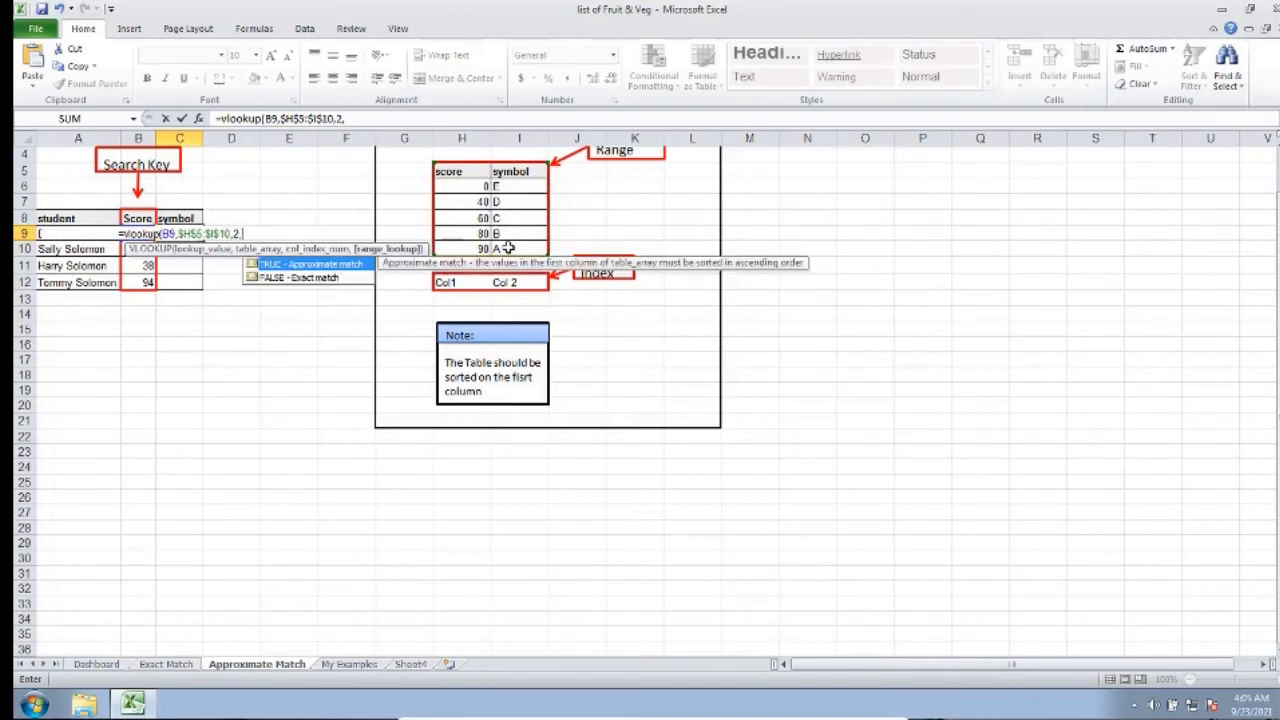
{"action": "type", "text": "true"}
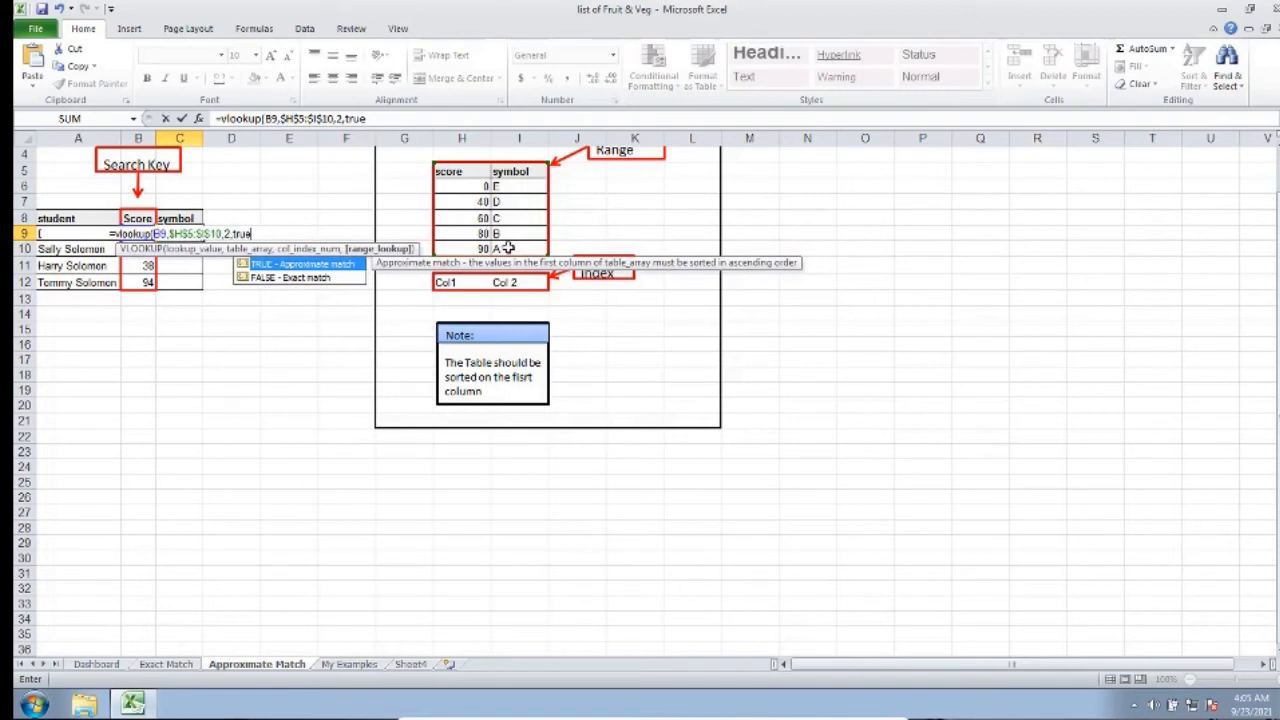
{"action": "key", "text": "Return"}
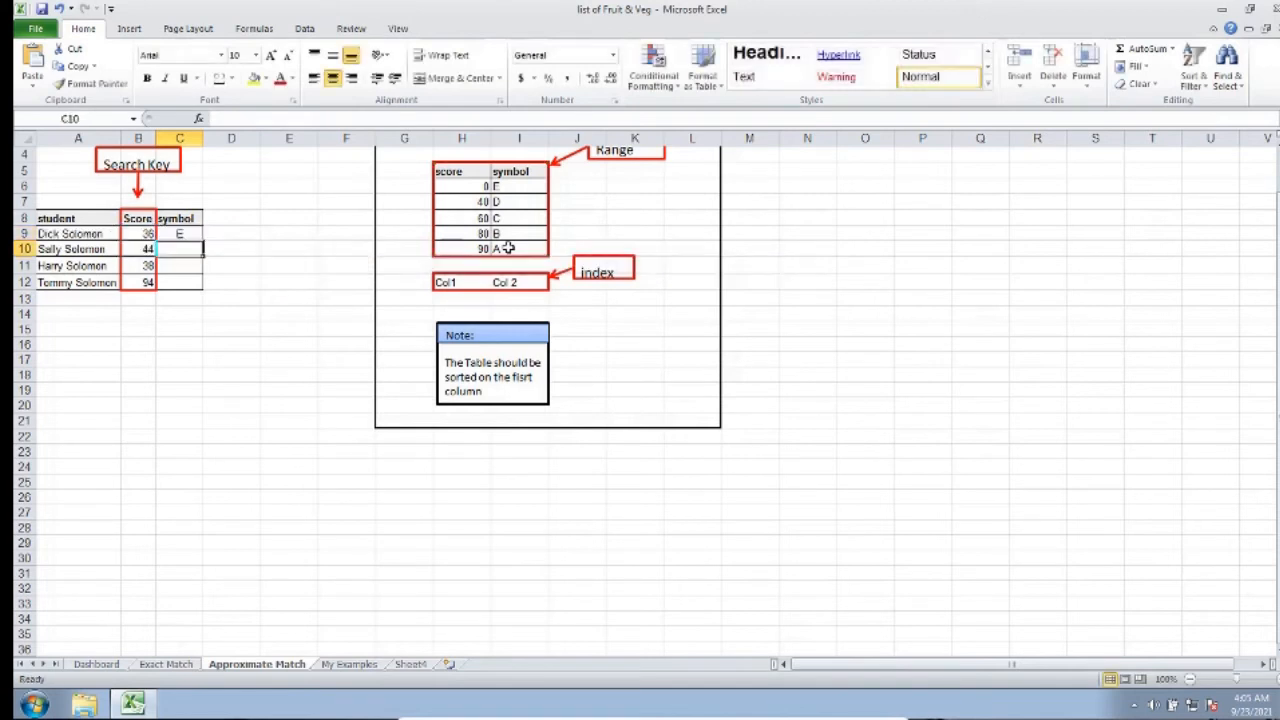
Copy the C9 lookup formula down to C12 for the remaining students
{"action": "key", "text": "Up"}
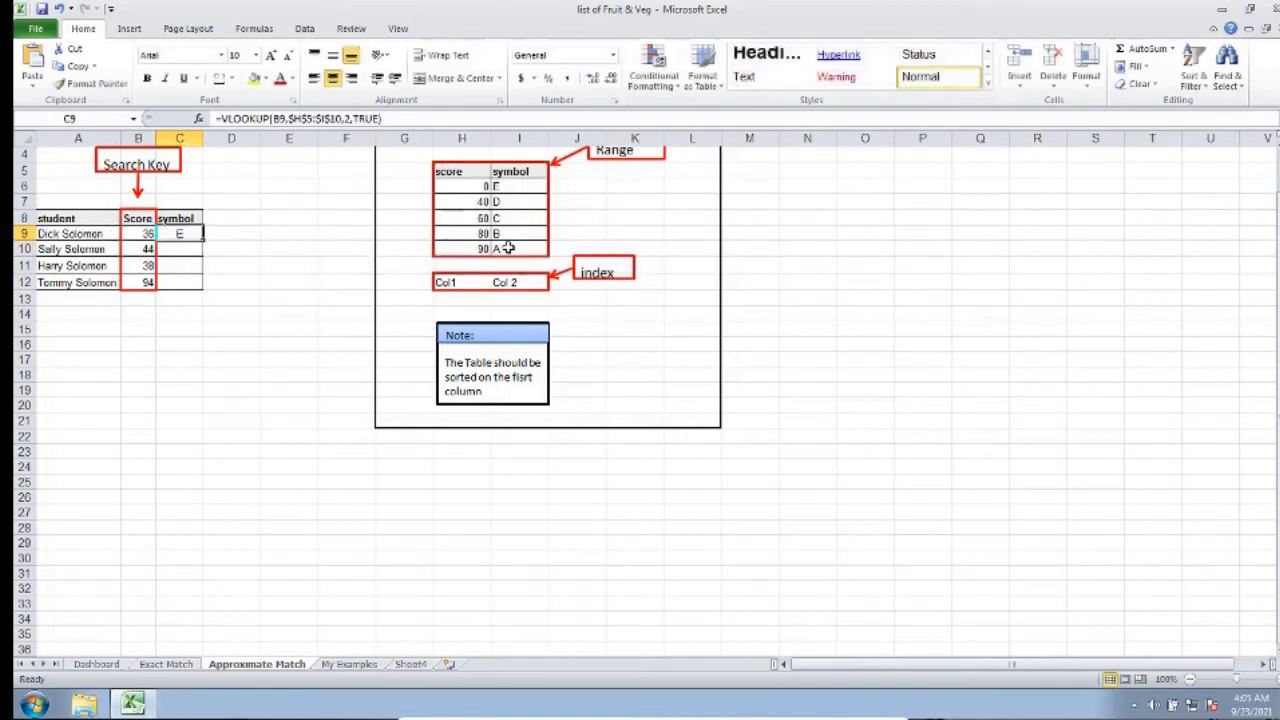
{"action": "key", "text": "ctrl+c"}
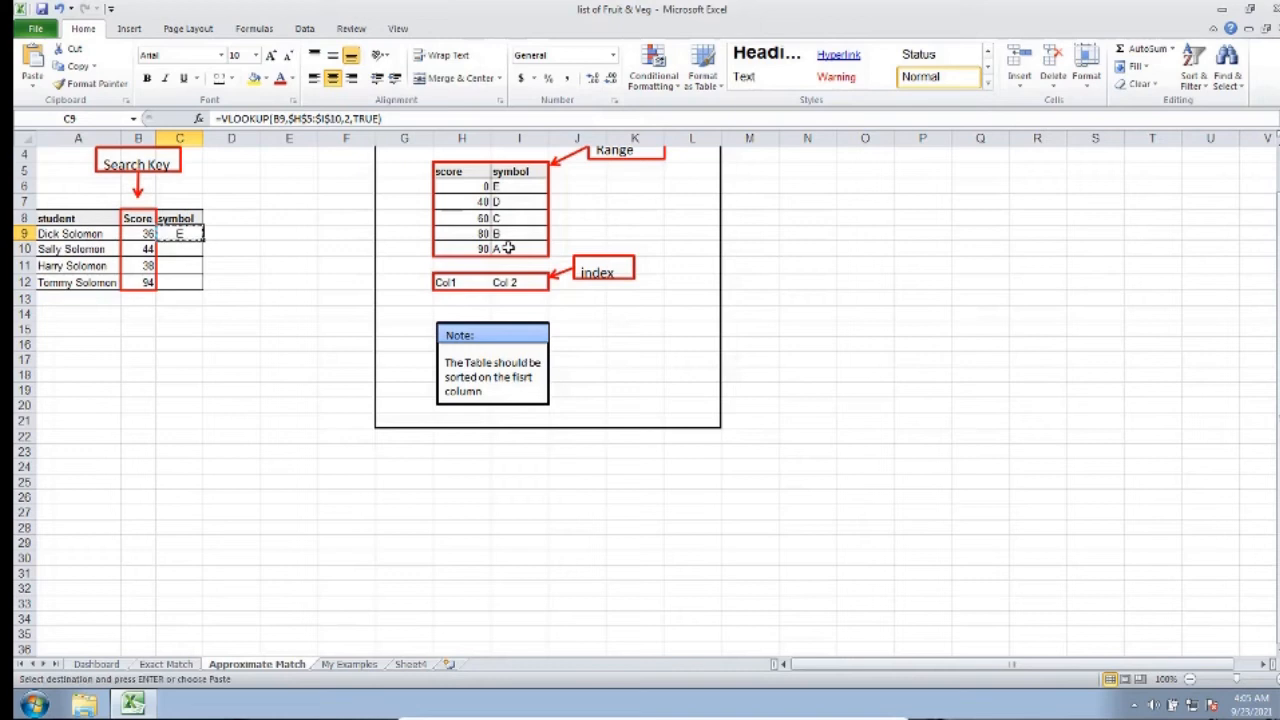
{"action": "left_click", "coordinate": [197, 283], "text": "shift"}
{"action": "key", "text": "ctrl+v"}
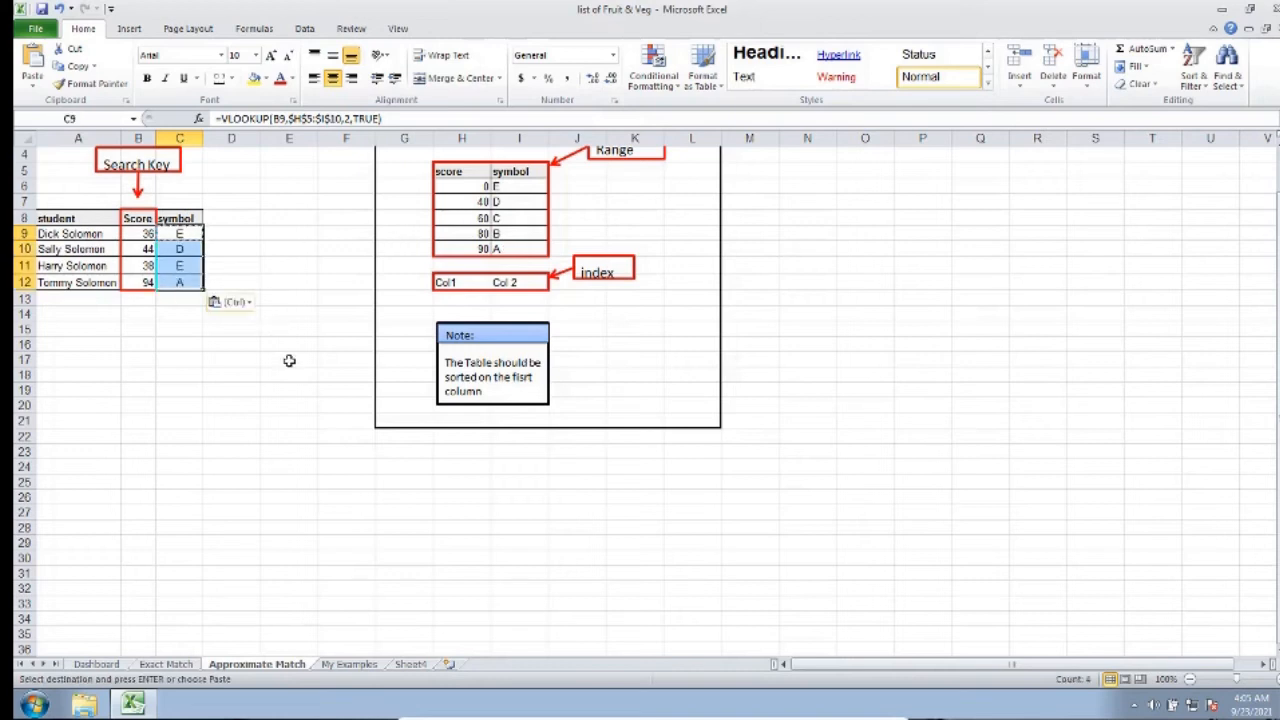
{"action": "left_click", "coordinate": [289, 360]}
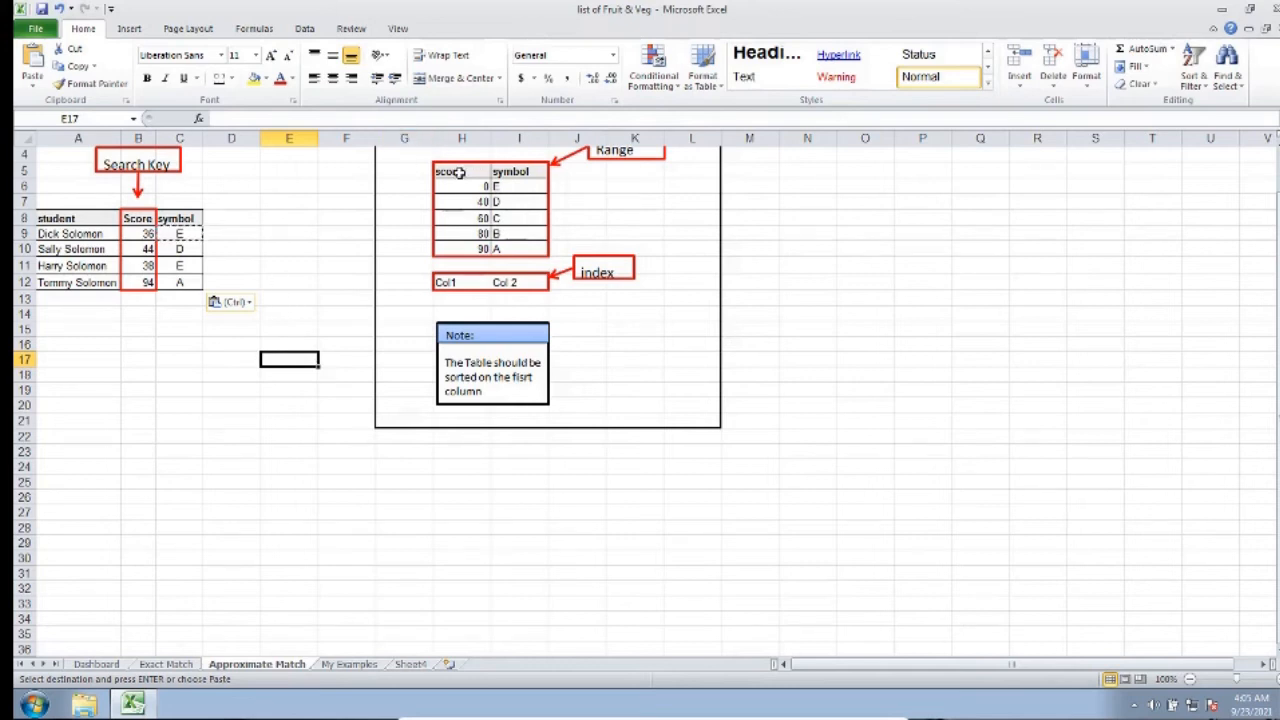
Sort the grading table H5:I10 by score in descending order
{"action": "left_click_drag", "start_coordinate": [460, 172], "coordinate": [505, 249]}
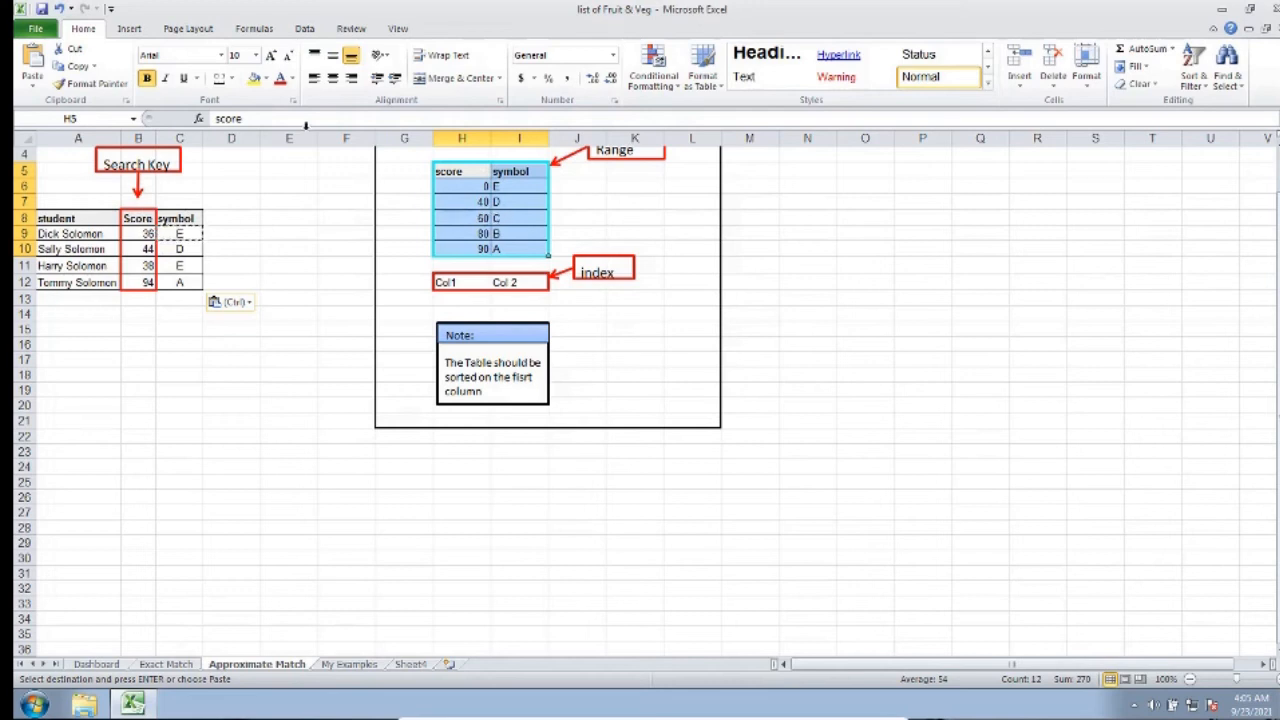
{"action": "left_click", "coordinate": [305, 30]}
{"action": "left_click", "coordinate": [362, 80]}
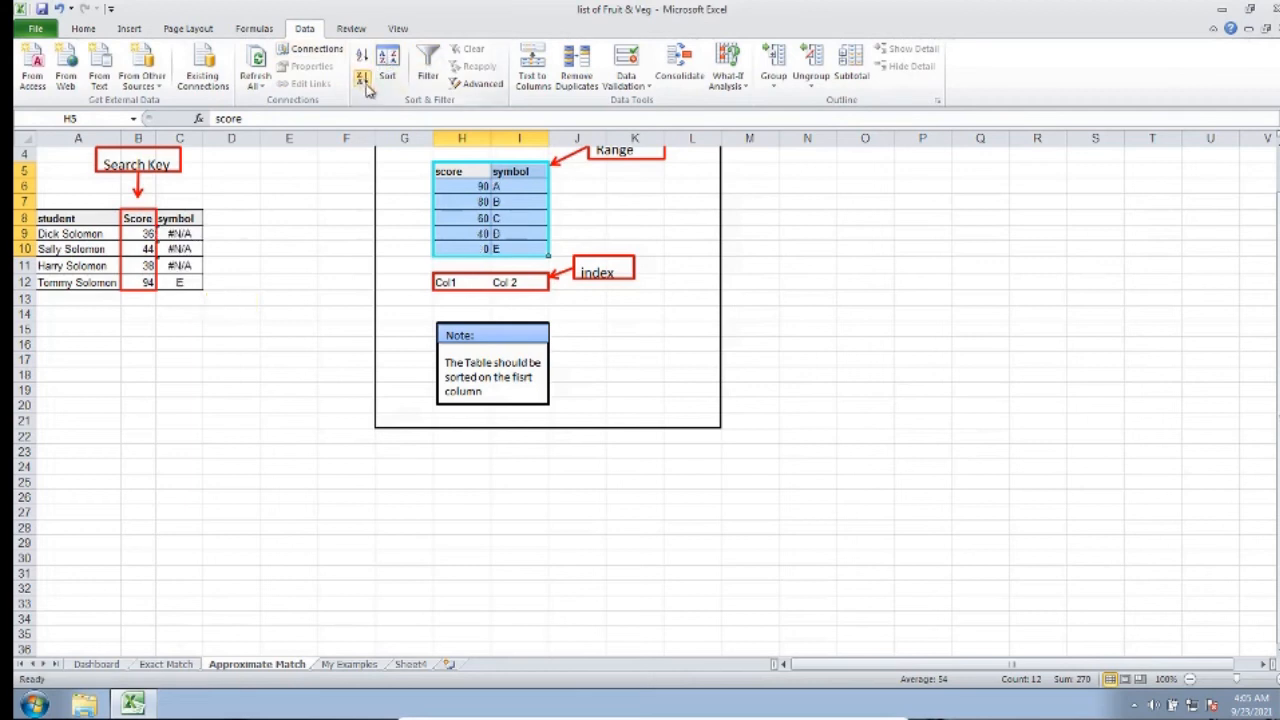
{"action": "left_click", "coordinate": [538, 202]}
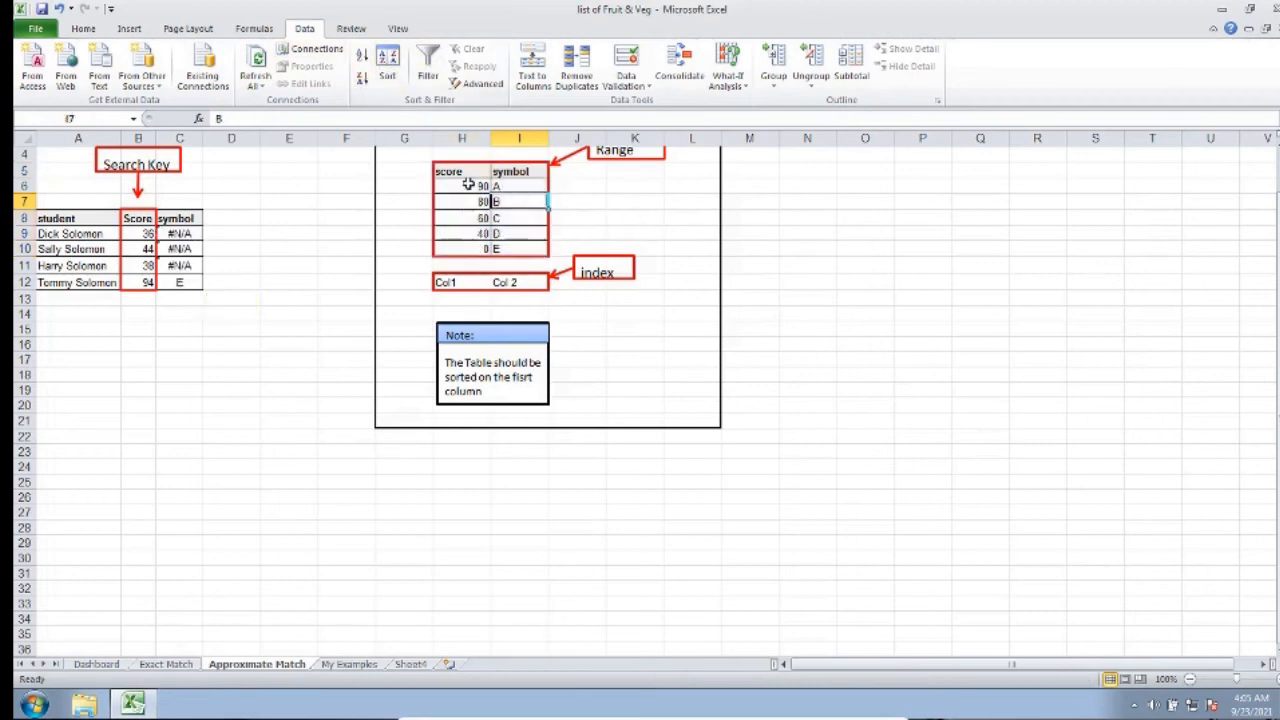
Compare the grading values in H6:I10 with the first student rows and view the error options for C9
{"action": "left_click_drag", "start_coordinate": [468, 185], "coordinate": [503, 248]}
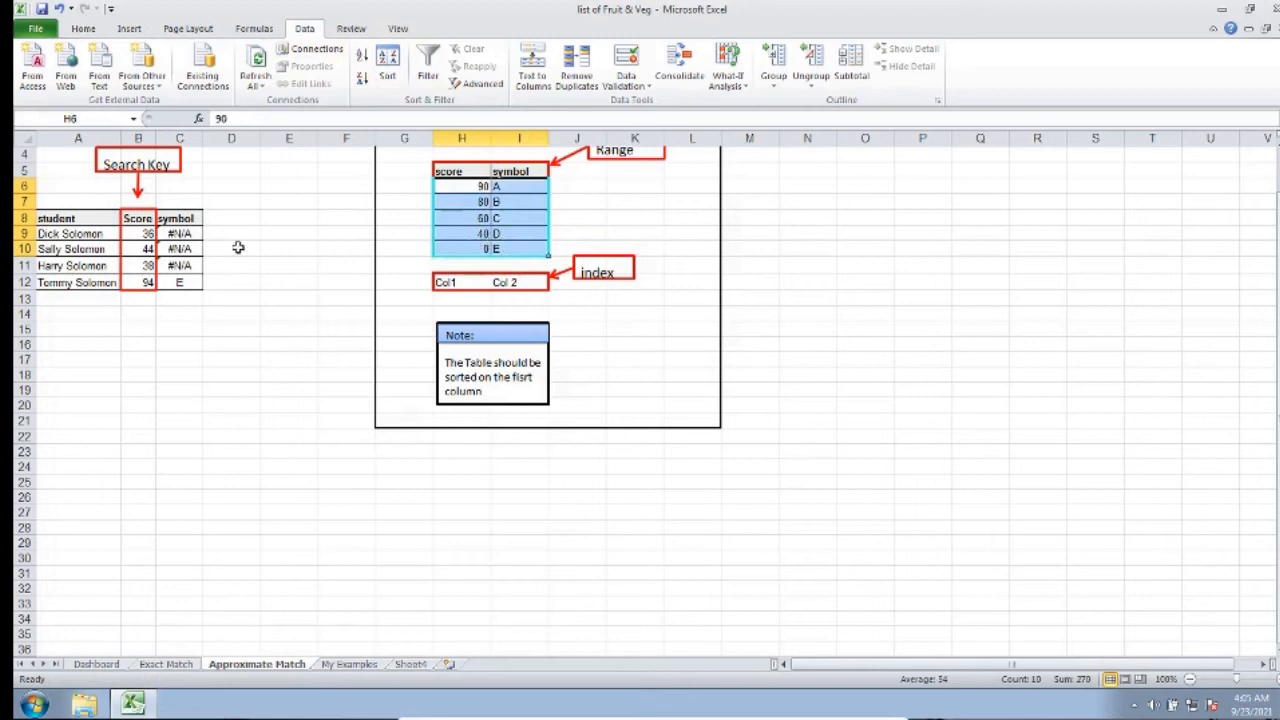
{"action": "left_click_drag", "start_coordinate": [67, 237], "coordinate": [172, 250]}
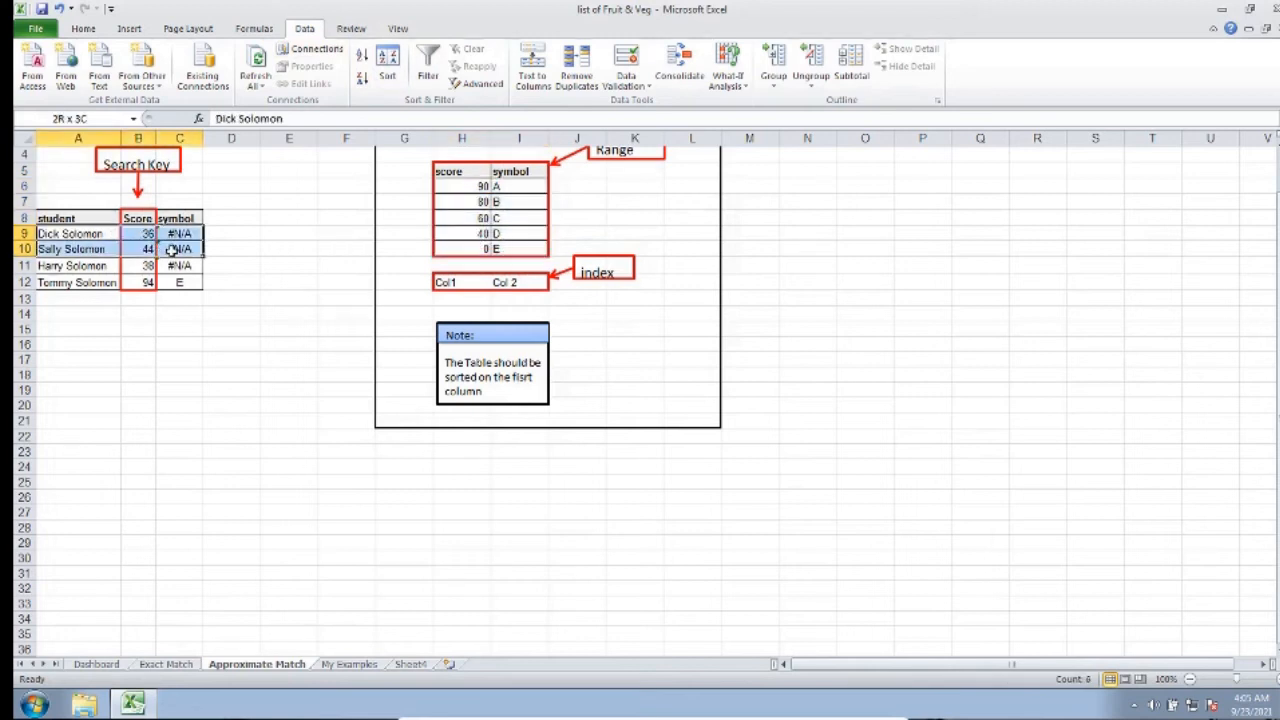
{"action": "left_click", "coordinate": [175, 233]}
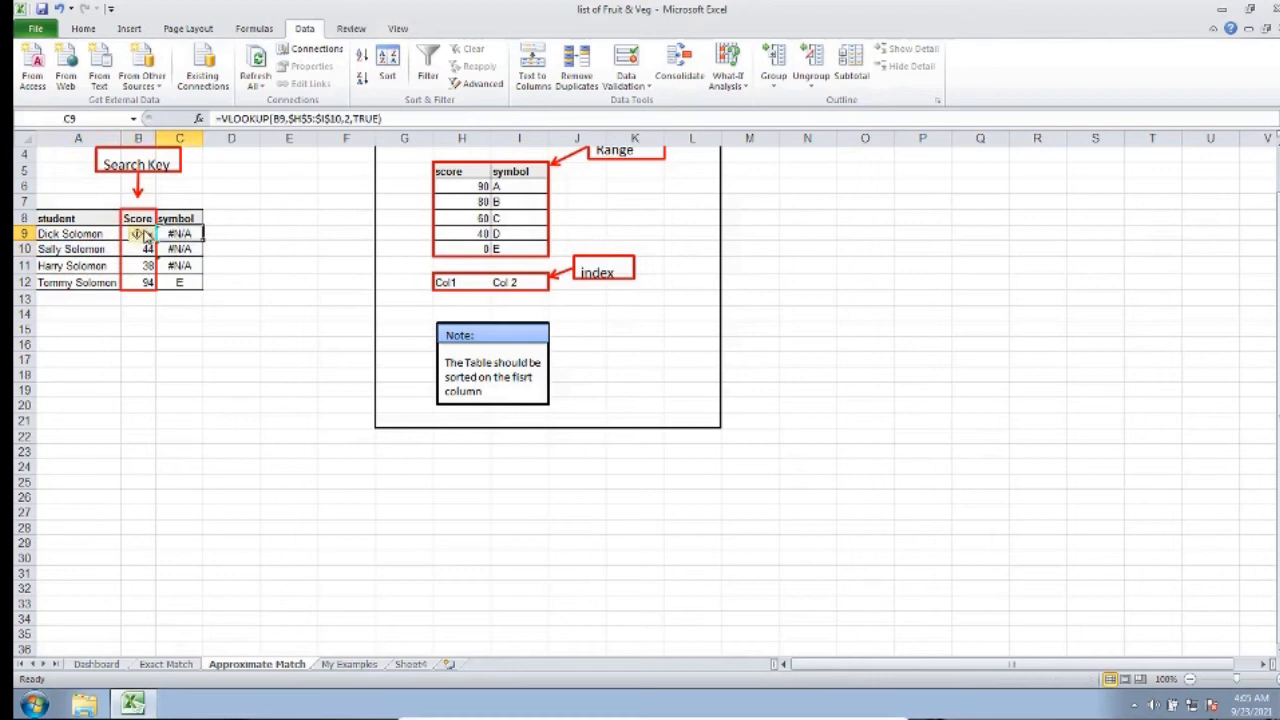
{"action": "left_click", "coordinate": [143, 235]}
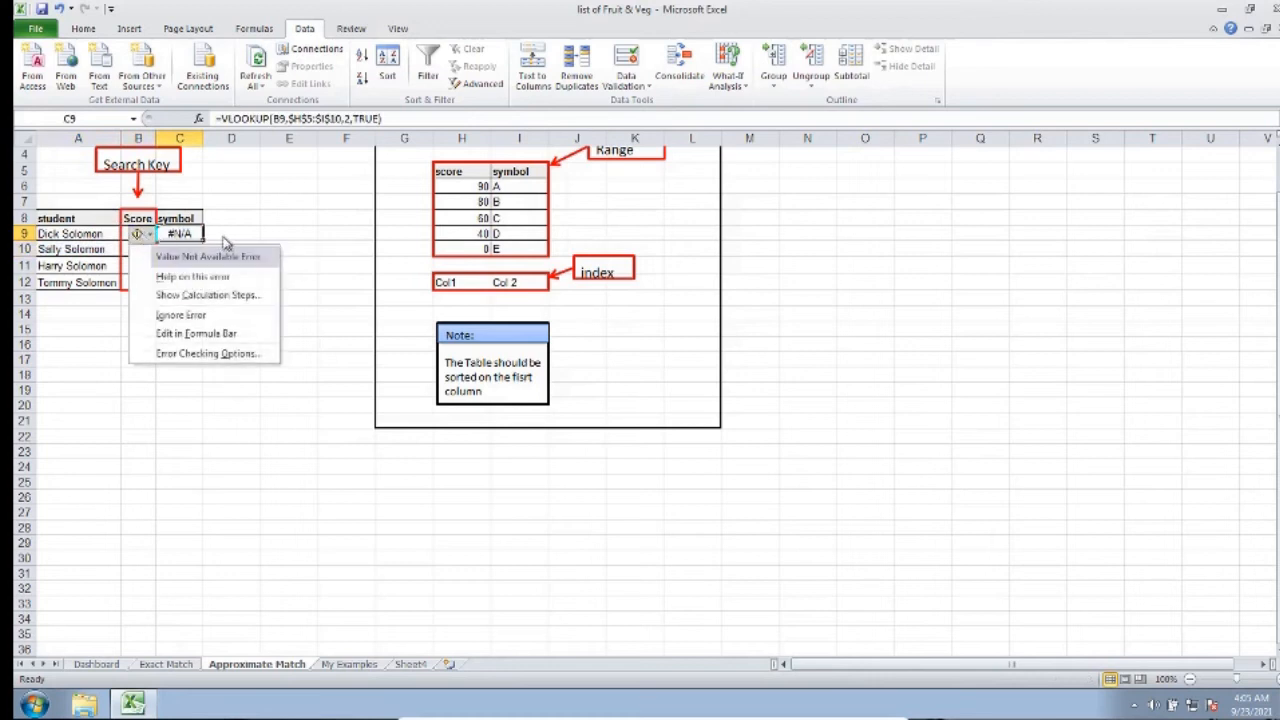
{"action": "left_click", "coordinate": [266, 220]}
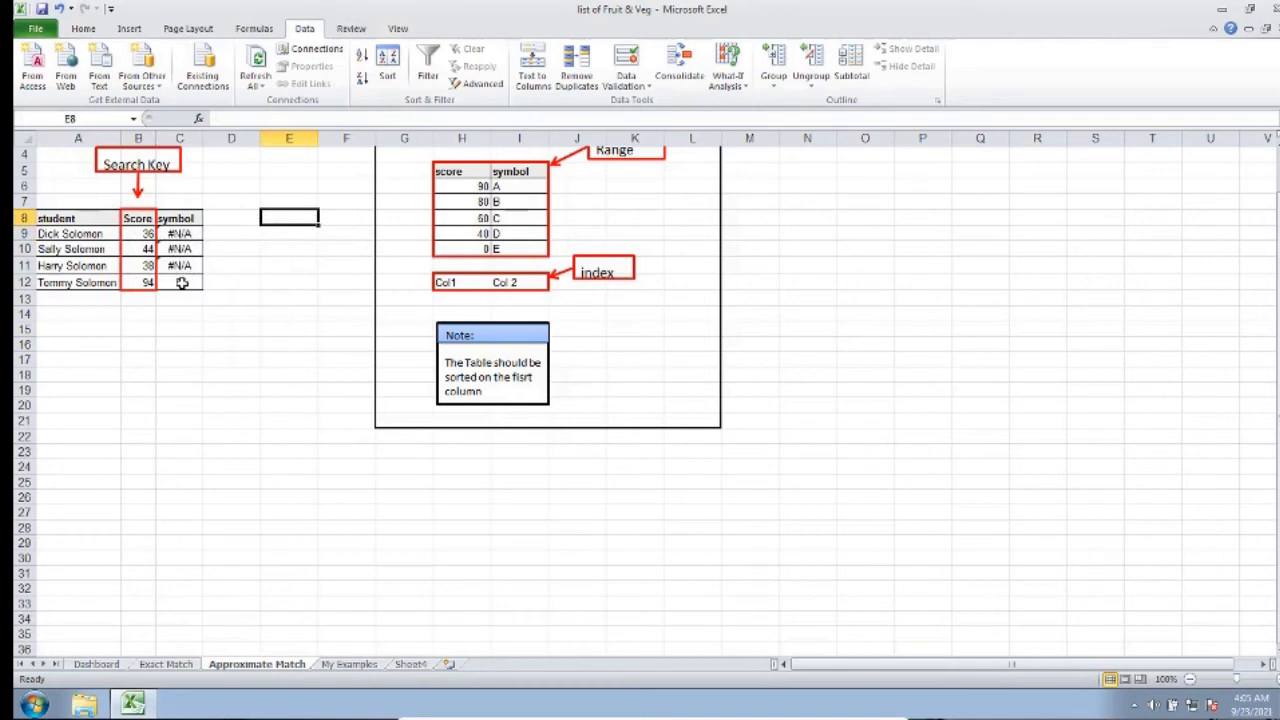
Sort the grading table H5:I10 by score in ascending order, and compare the B9 score with H6:I10
{"action": "left_click_drag", "start_coordinate": [452, 171], "coordinate": [500, 249]}
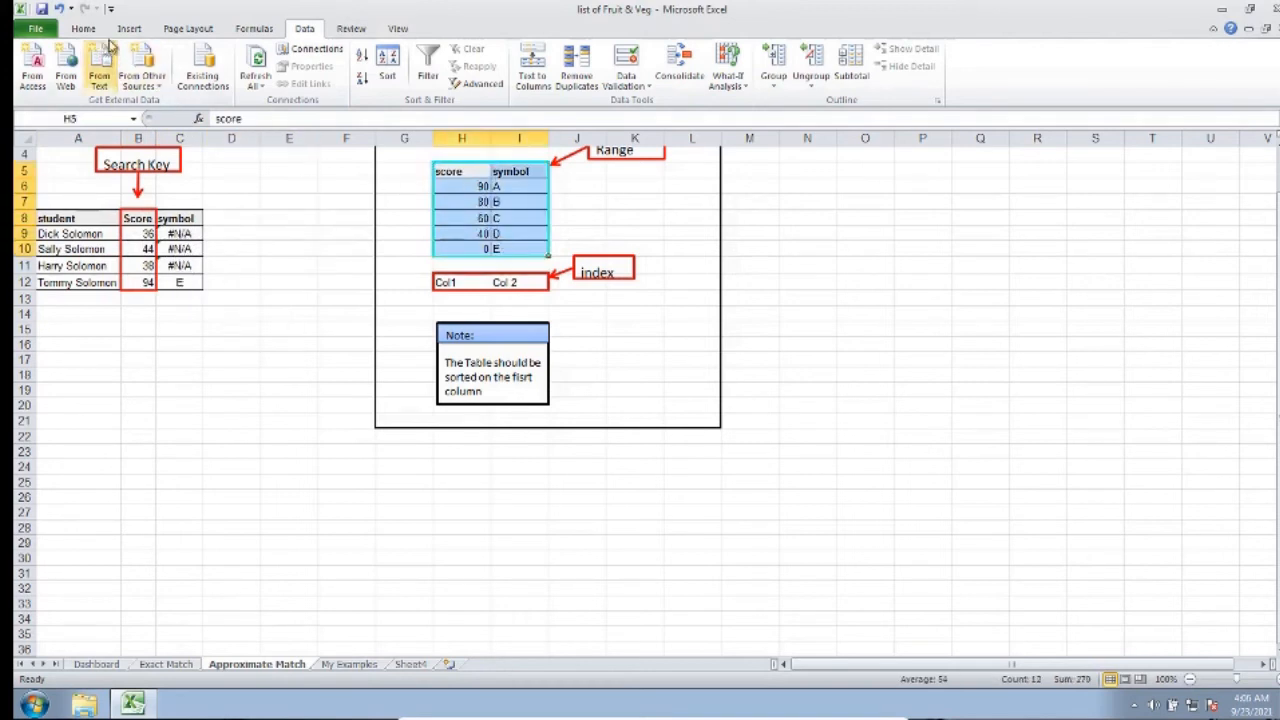
{"action": "left_click", "coordinate": [363, 57]}
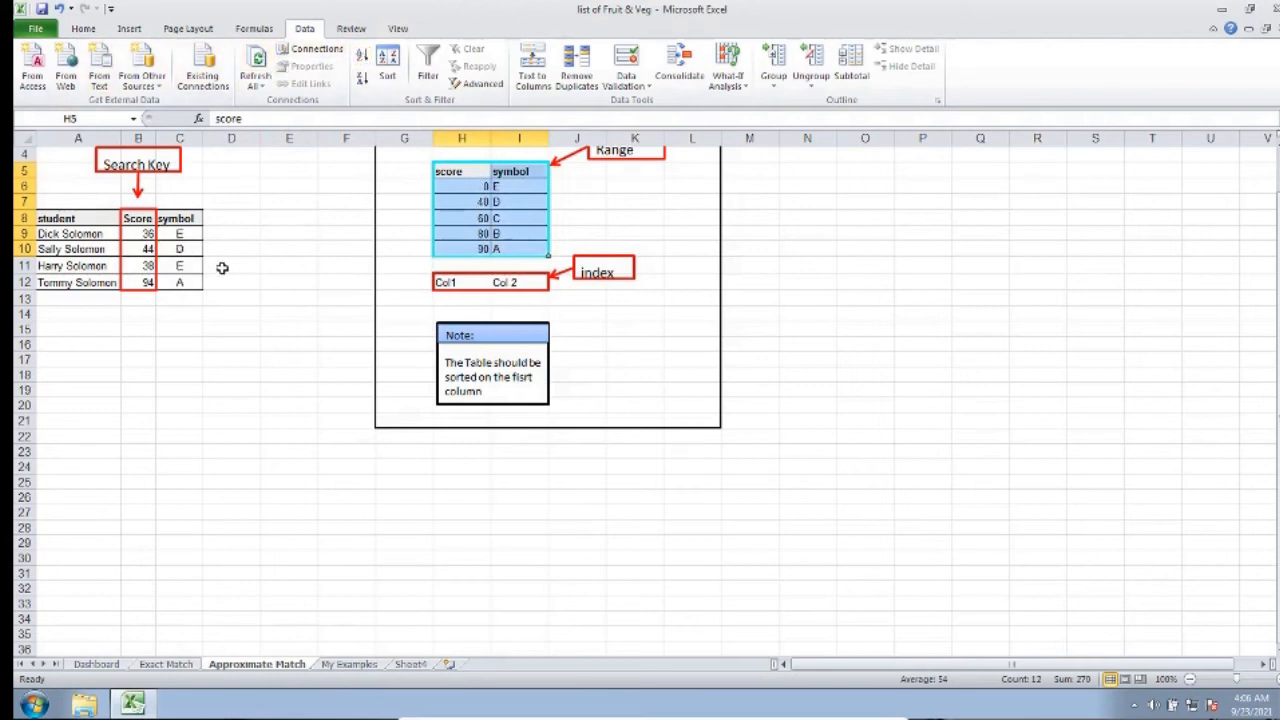
{"action": "left_click", "coordinate": [127, 232]}
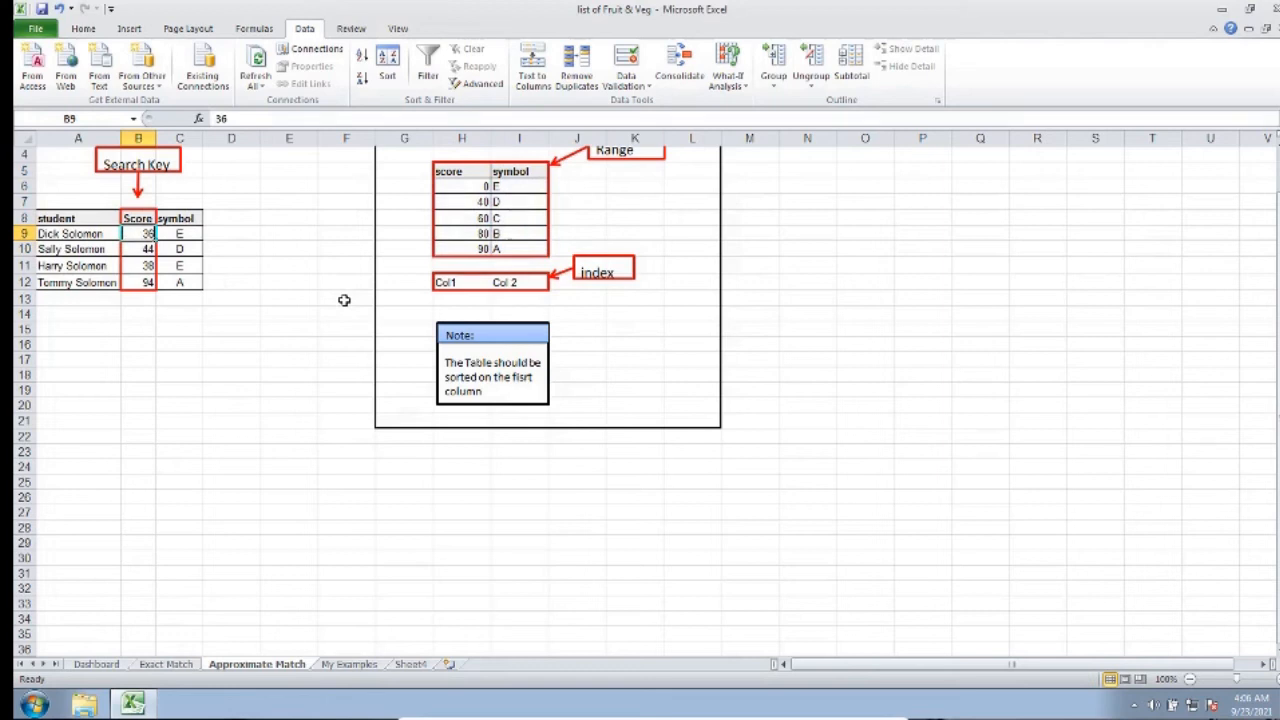
{"action": "left_click_drag", "start_coordinate": [457, 186], "coordinate": [507, 248]}
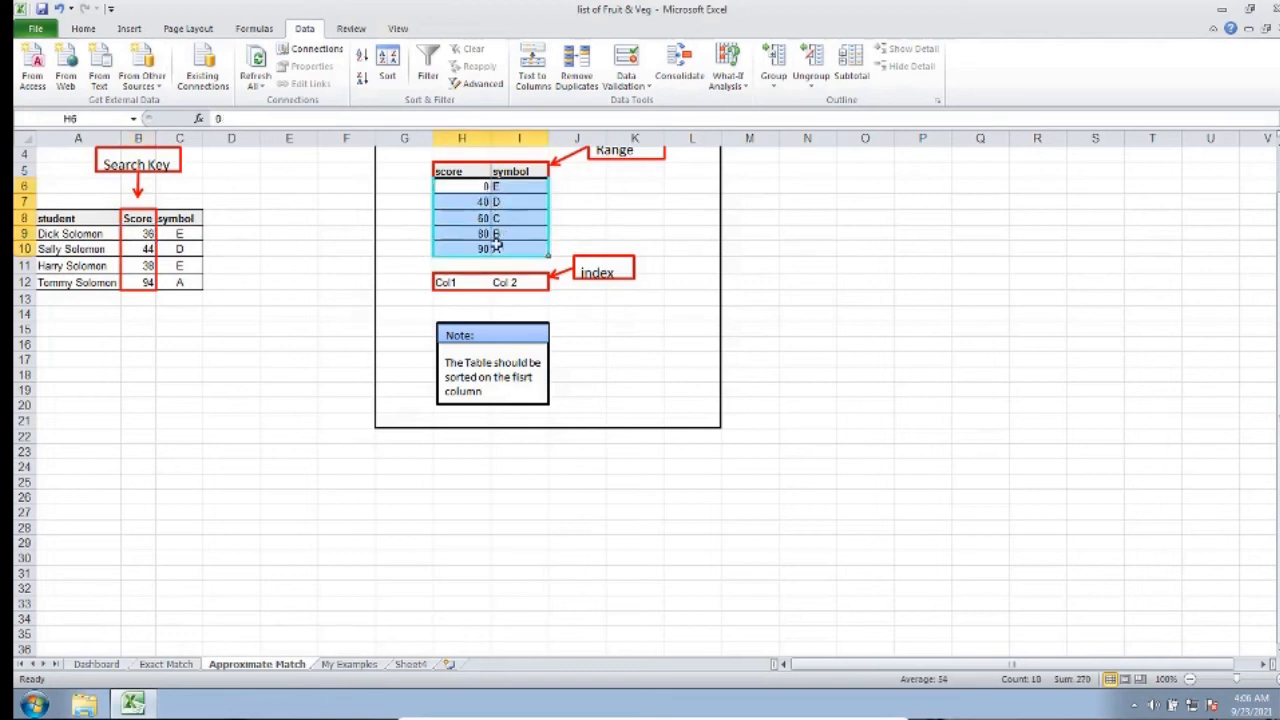
Cycle the H5:I10 table range in the C9 lookup formula through its absolute and mixed reference types, and cancel the edit
{"action": "left_click", "coordinate": [183, 236]}
{"action": "double_click", "coordinate": [297, 119]}
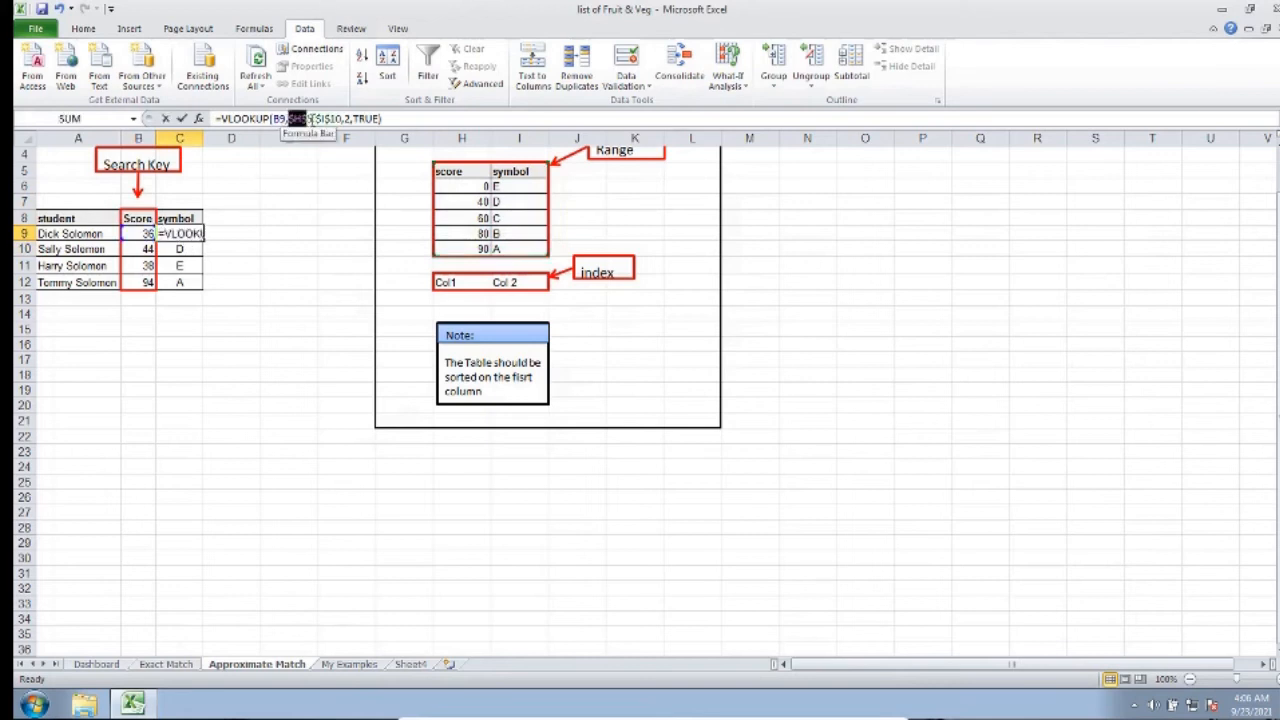
{"action": "left_click_drag", "start_coordinate": [310, 119], "coordinate": [341, 119]}
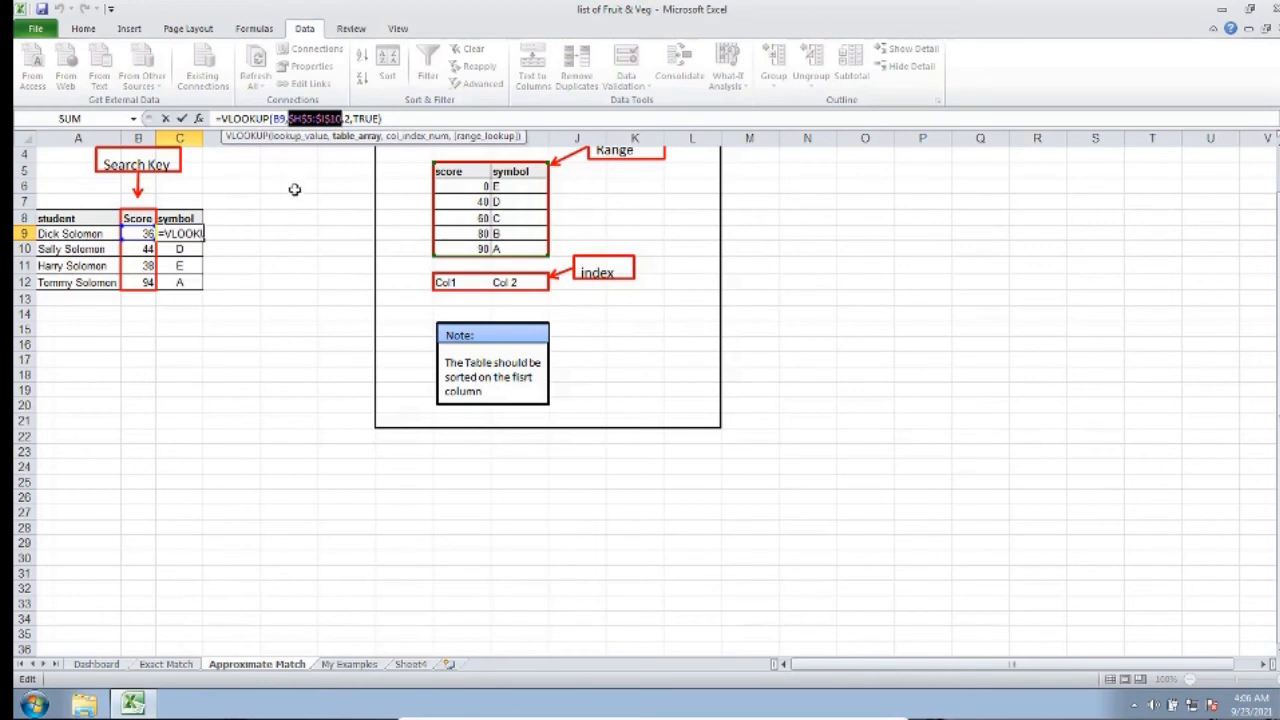
{"action": "key", "text": "F4"}
{"action": "key", "text": "F4"}
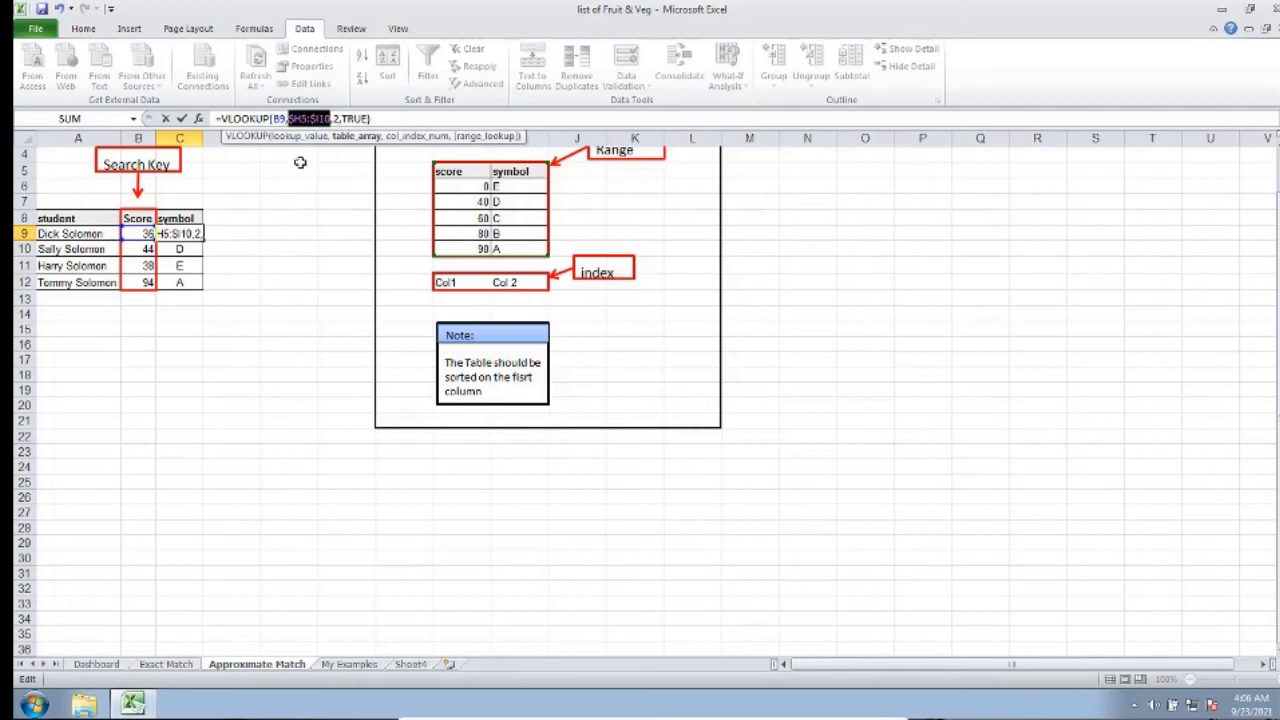
{"action": "key", "text": "F4"}
{"action": "key", "text": "F4"}
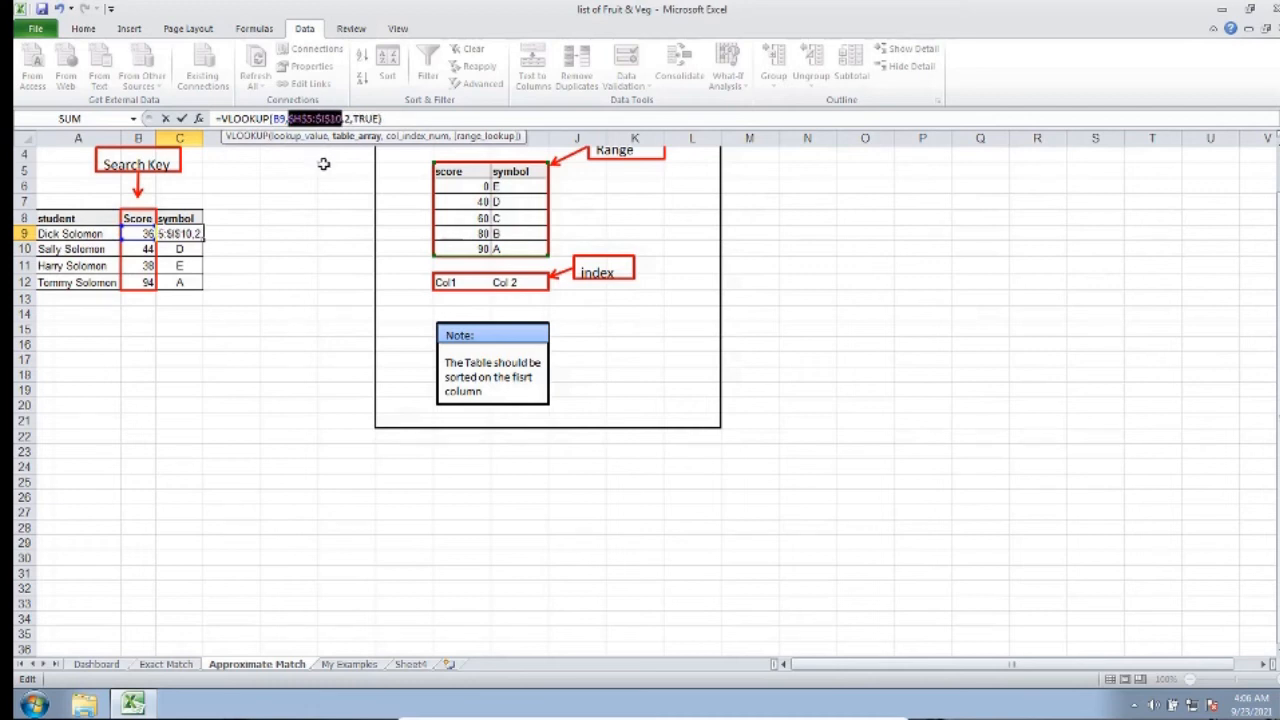
{"action": "left_click", "coordinate": [657, 251]}
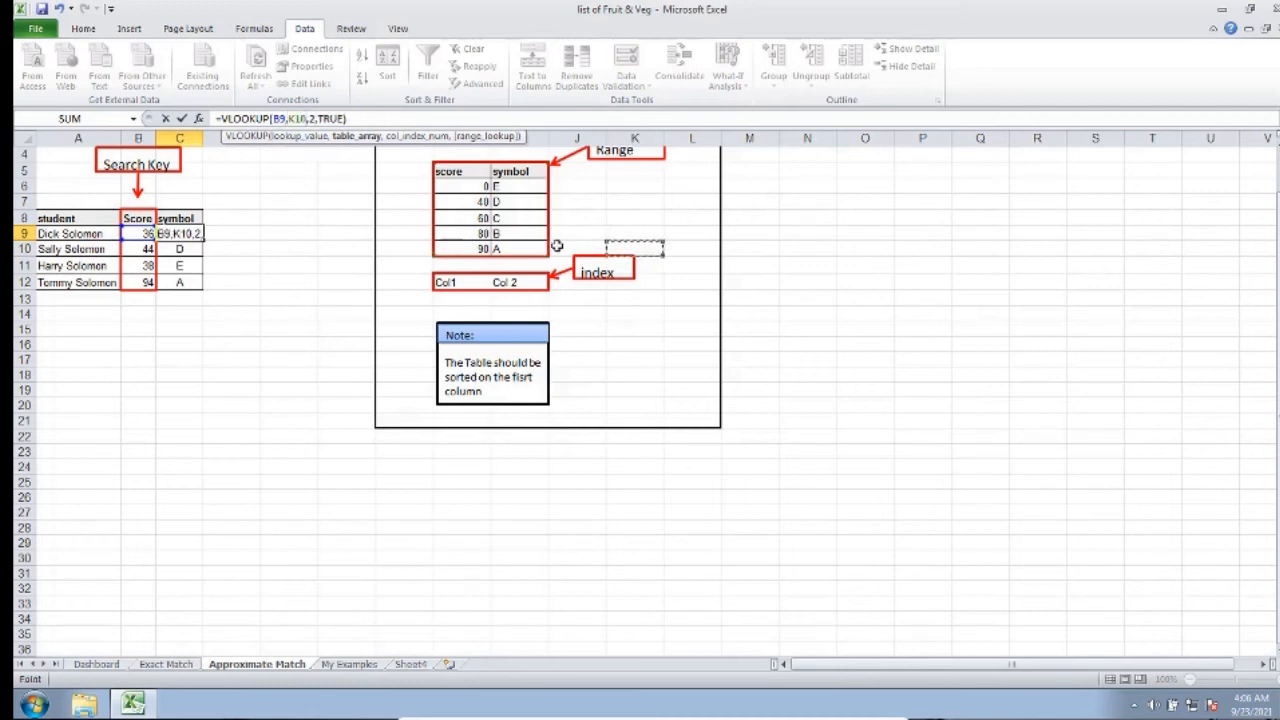
{"action": "key", "text": "Escape"}
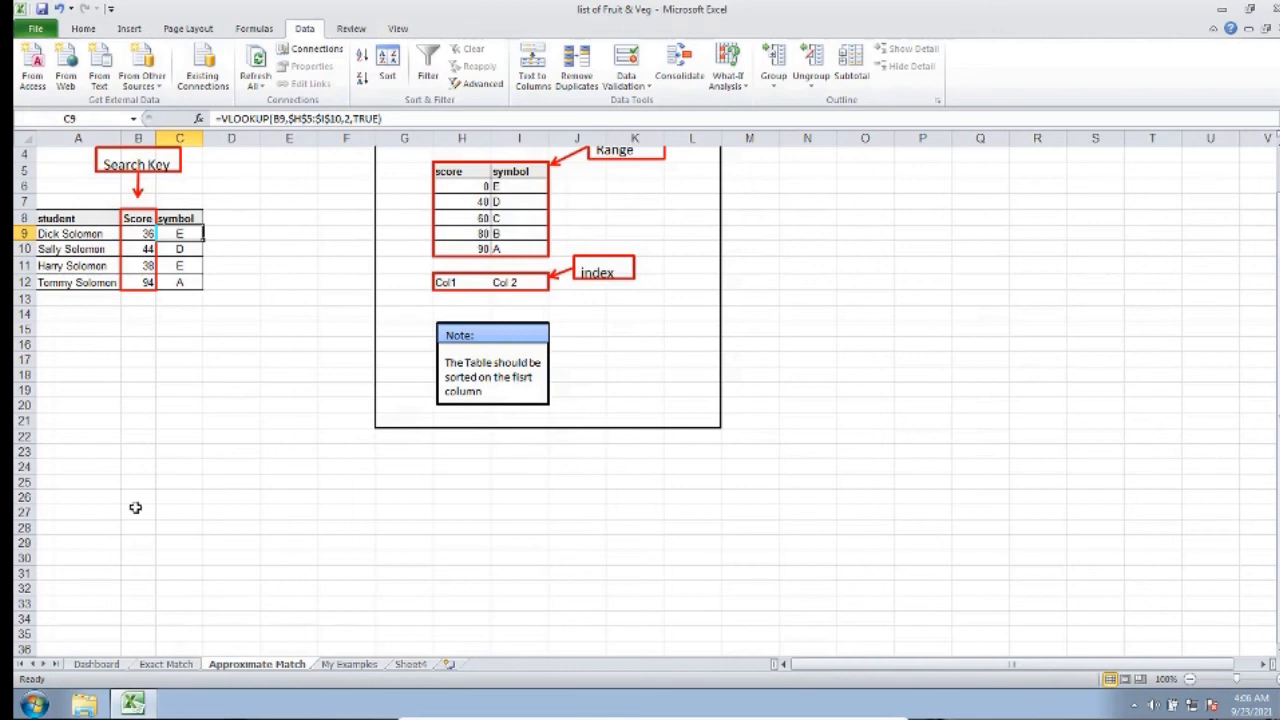
Open the My Examples sheet and examine the sales table, the product table A3:B6 and the branch table D3:E6
{"action": "left_click", "coordinate": [349, 664]}
{"action": "left_click", "coordinate": [549, 390]}
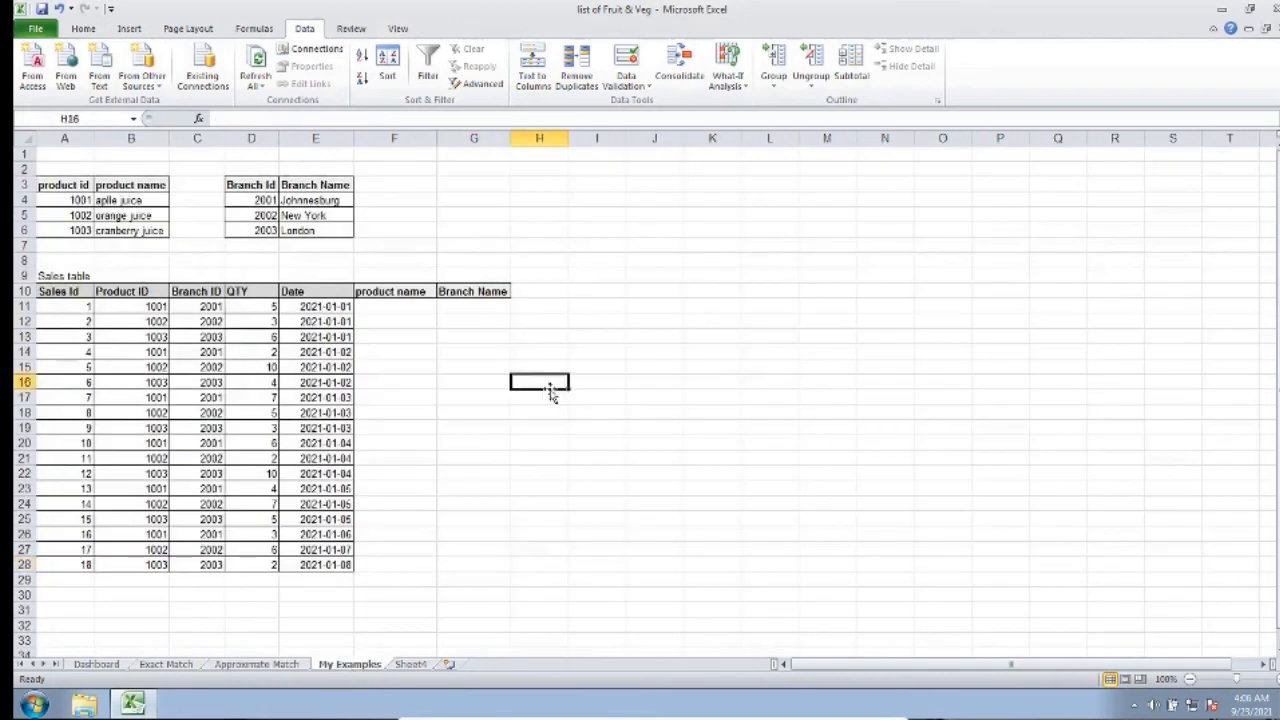
{"action": "scroll", "coordinate": [549, 390], "scroll_direction": "down", "scroll_amount": 2}
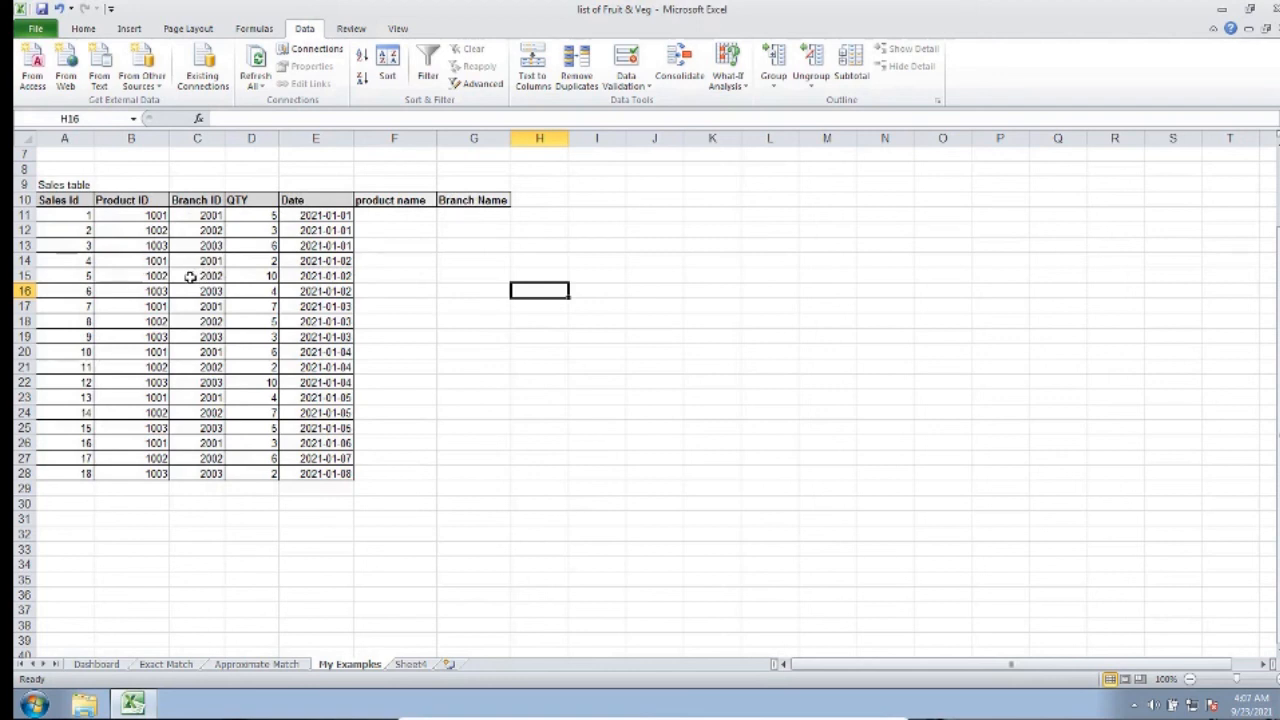
{"action": "scroll", "coordinate": [190, 277], "scroll_direction": "up", "scroll_amount": 2}
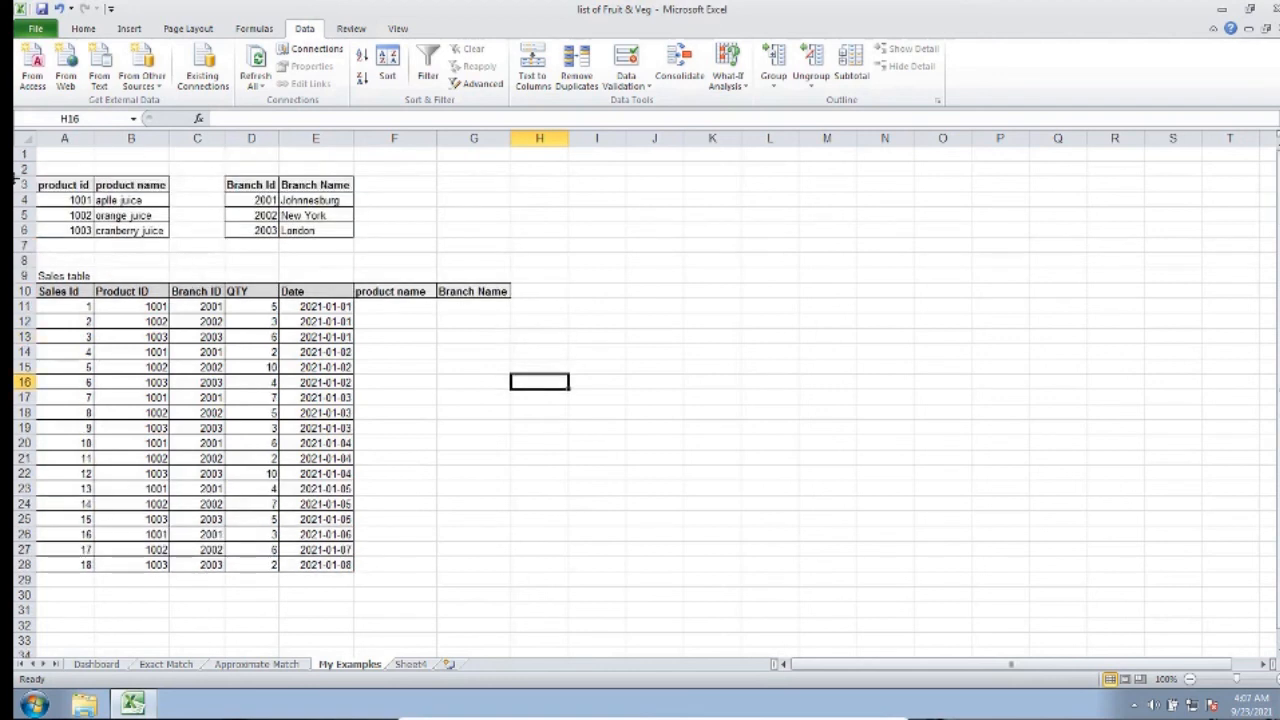
{"action": "left_click_drag", "start_coordinate": [85, 178], "coordinate": [127, 231]}
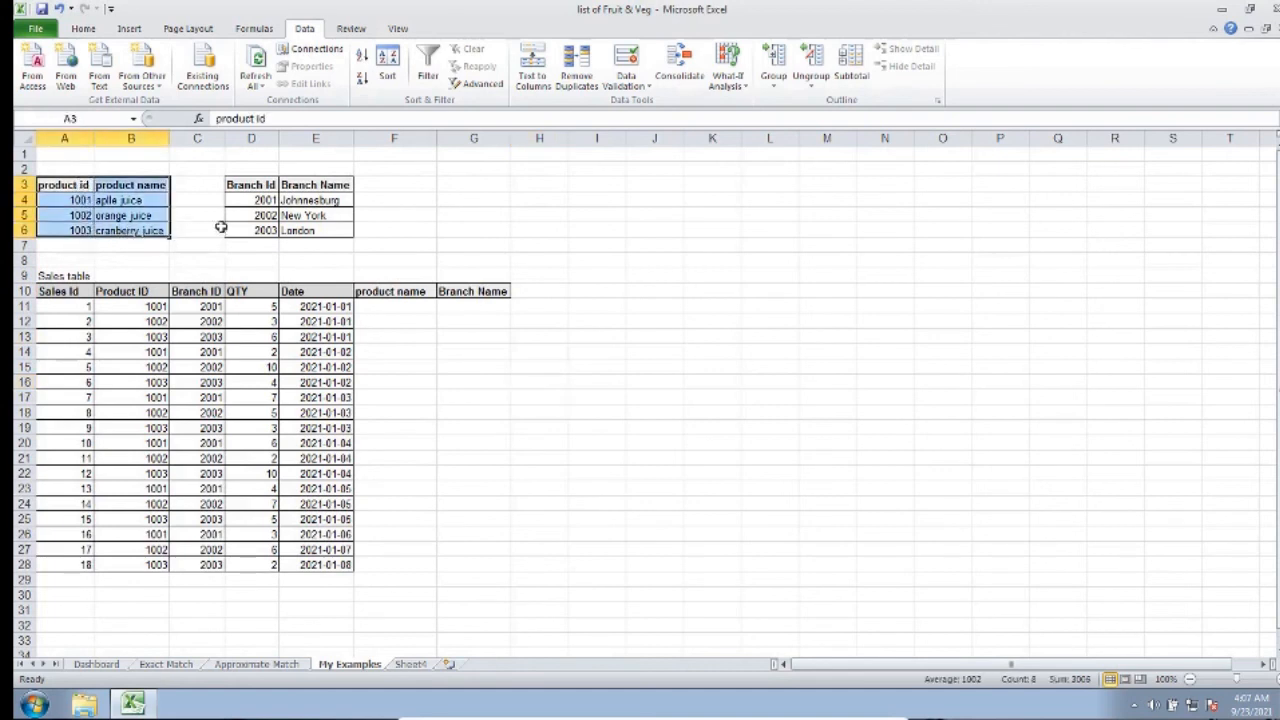
{"action": "left_click", "coordinate": [258, 183]}
{"action": "left_click_drag", "start_coordinate": [261, 190], "coordinate": [301, 230]}
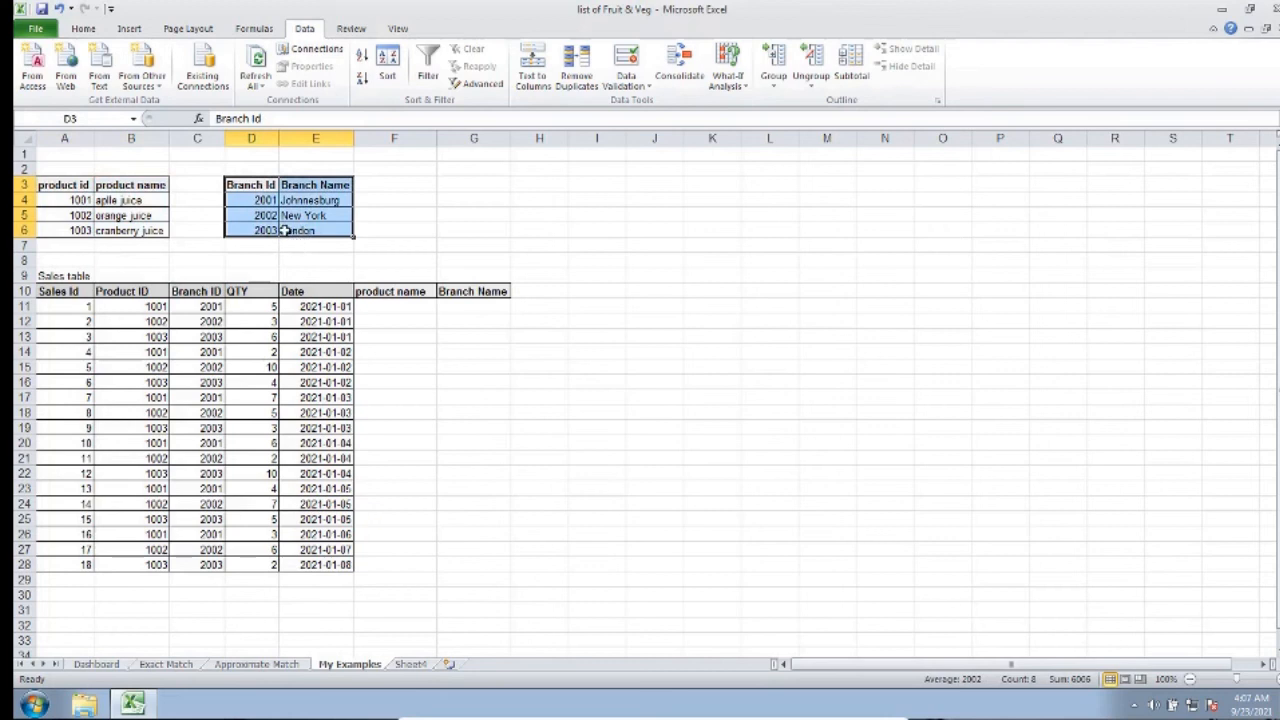
Enter =VLOOKUP(B11,$A$3:$B$6,2,FALSE) in F11 to look up the product name for the first sale
{"action": "left_click", "coordinate": [397, 303]}
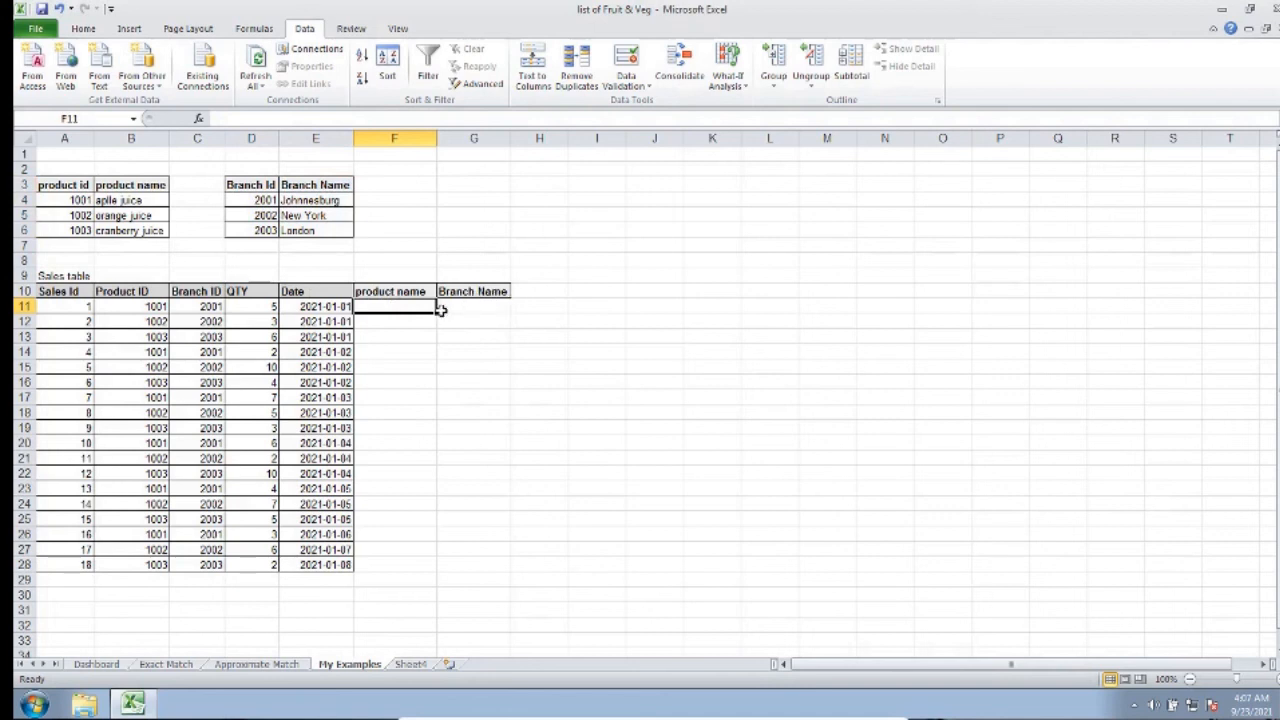
{"action": "type", "text": "=vlooku"}
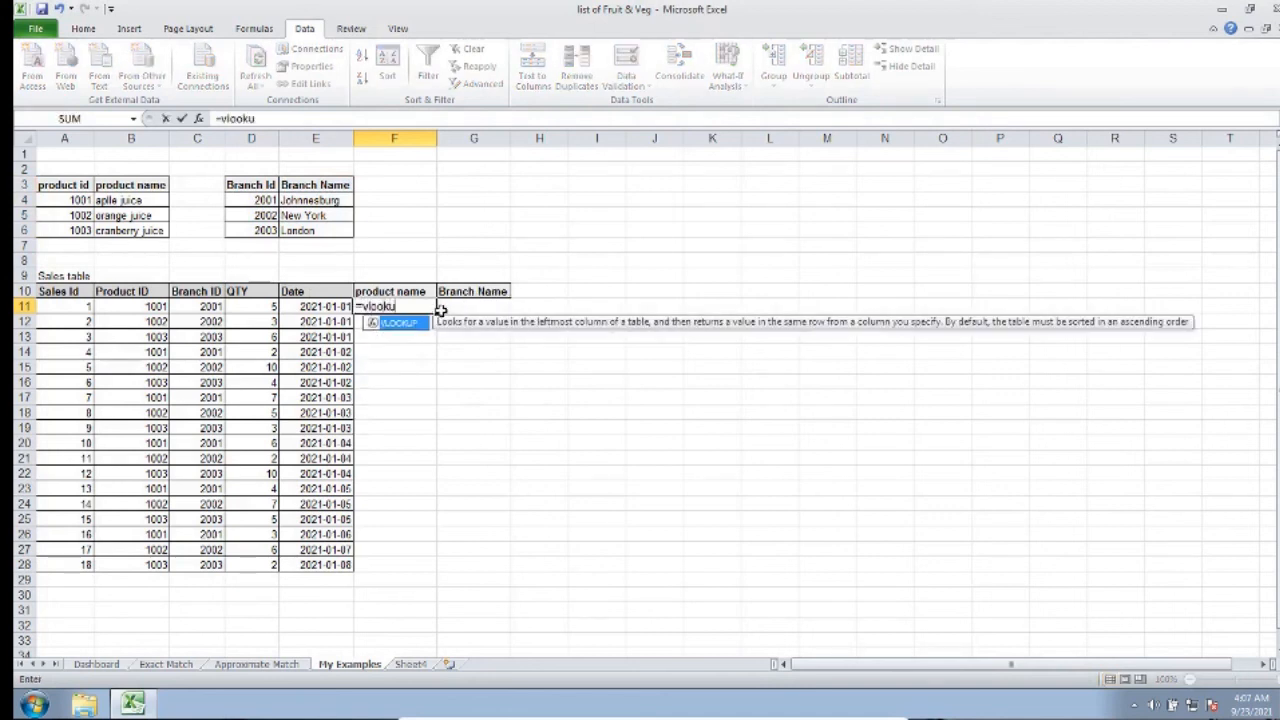
{"action": "type", "text": "p("}
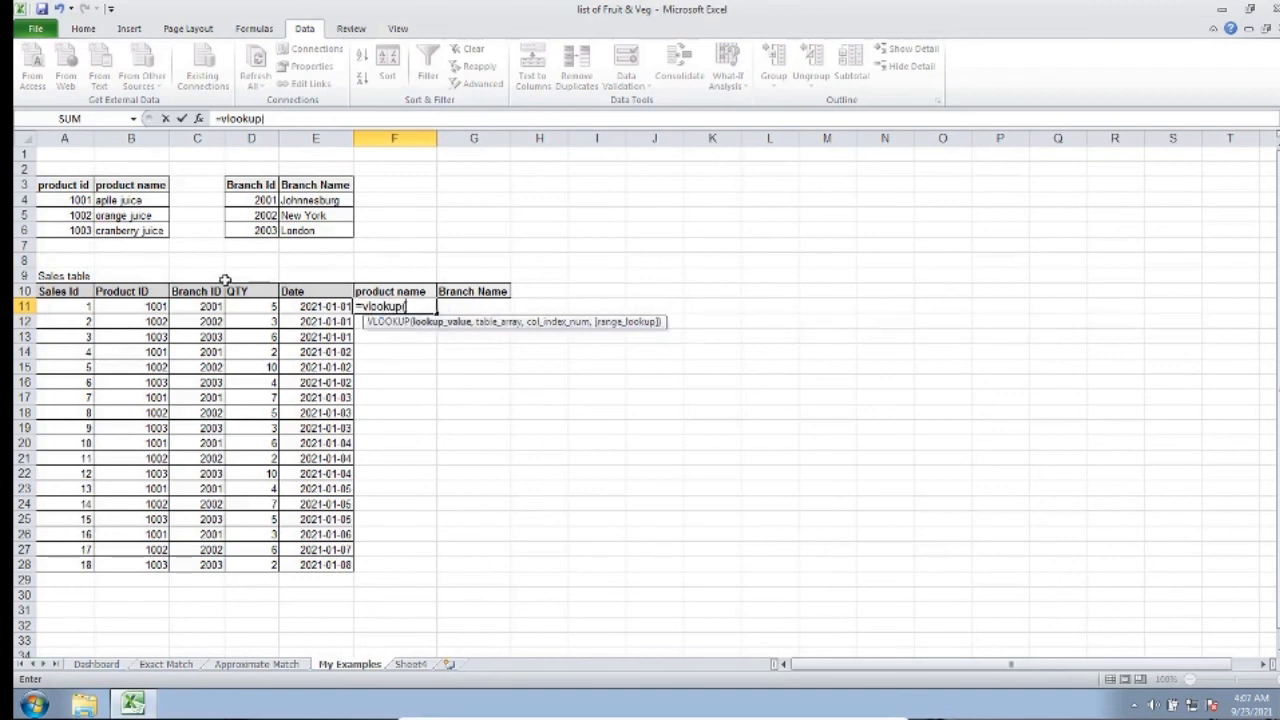
{"action": "left_click", "coordinate": [150, 309]}
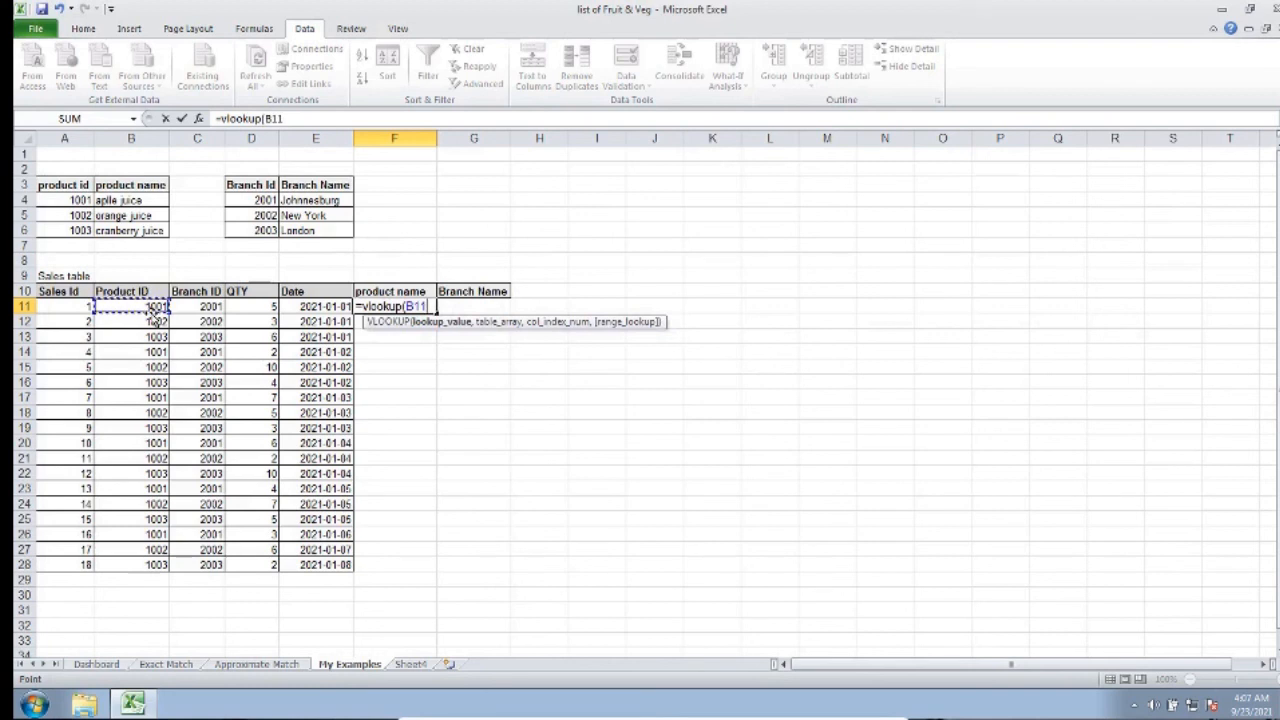
{"action": "type", "text": ","}
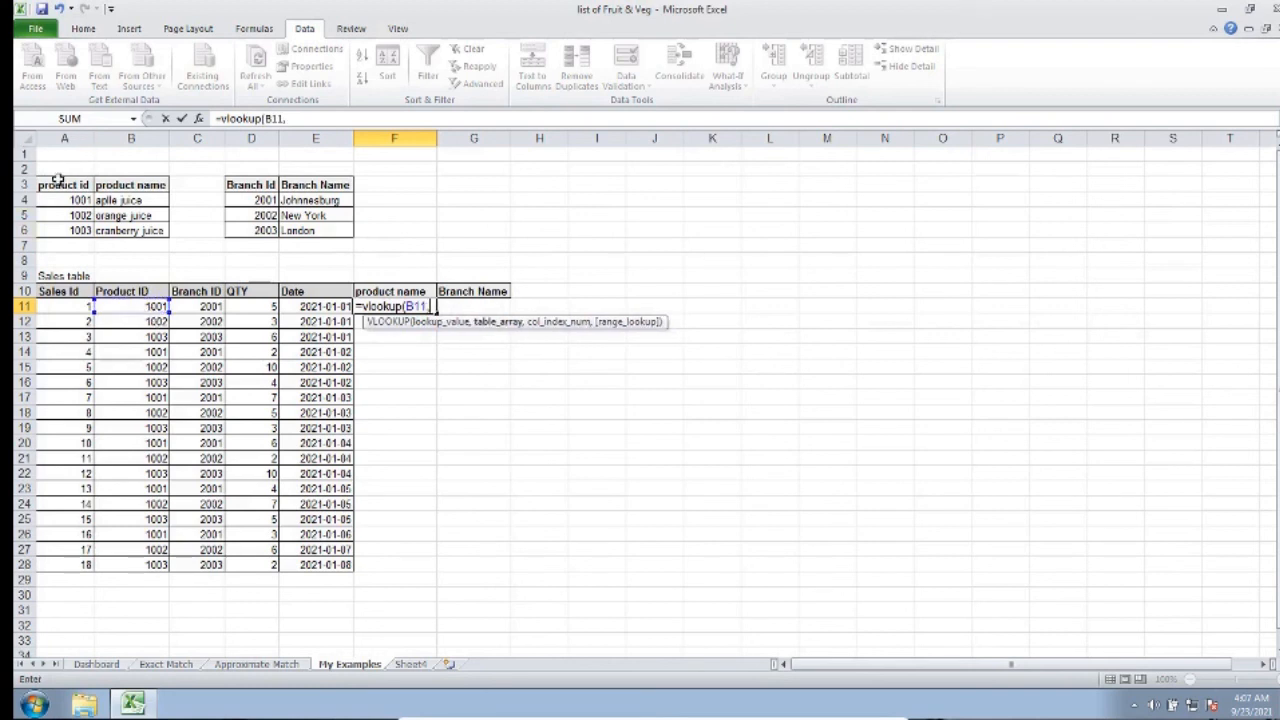
{"action": "left_click_drag", "start_coordinate": [55, 182], "coordinate": [128, 232]}
{"action": "key", "text": "F4"}
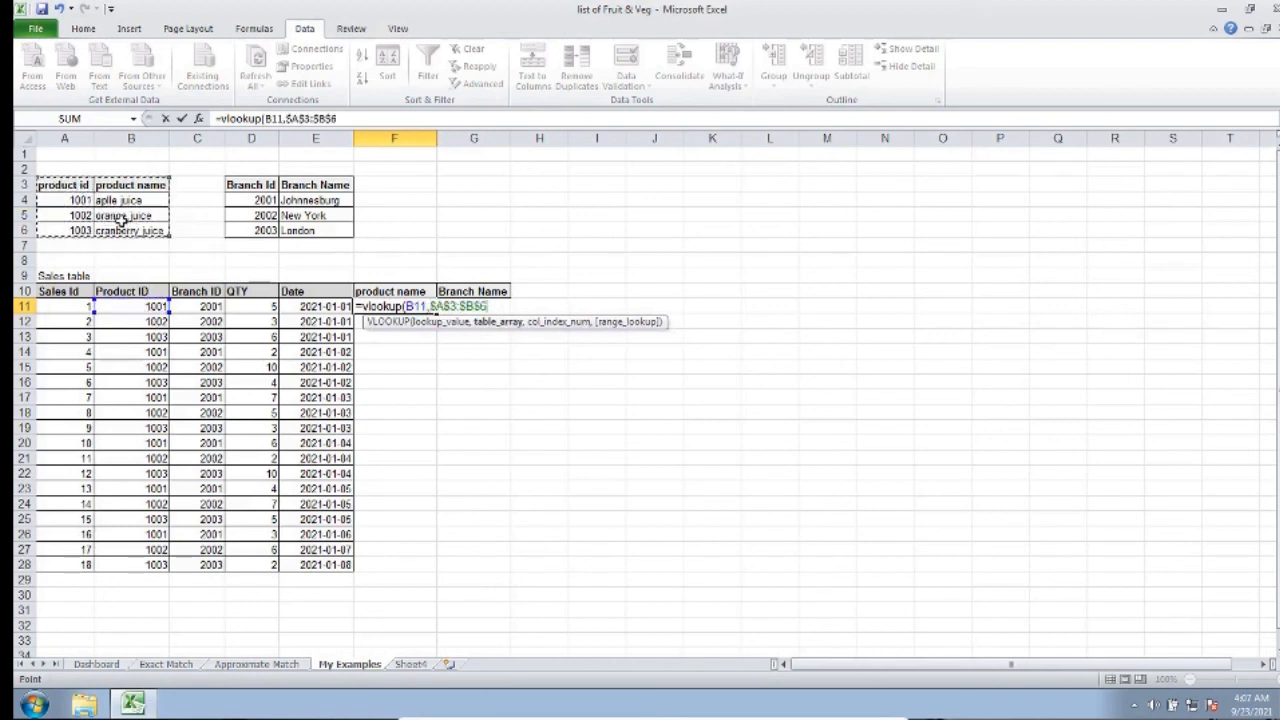
{"action": "type", "text": ","}
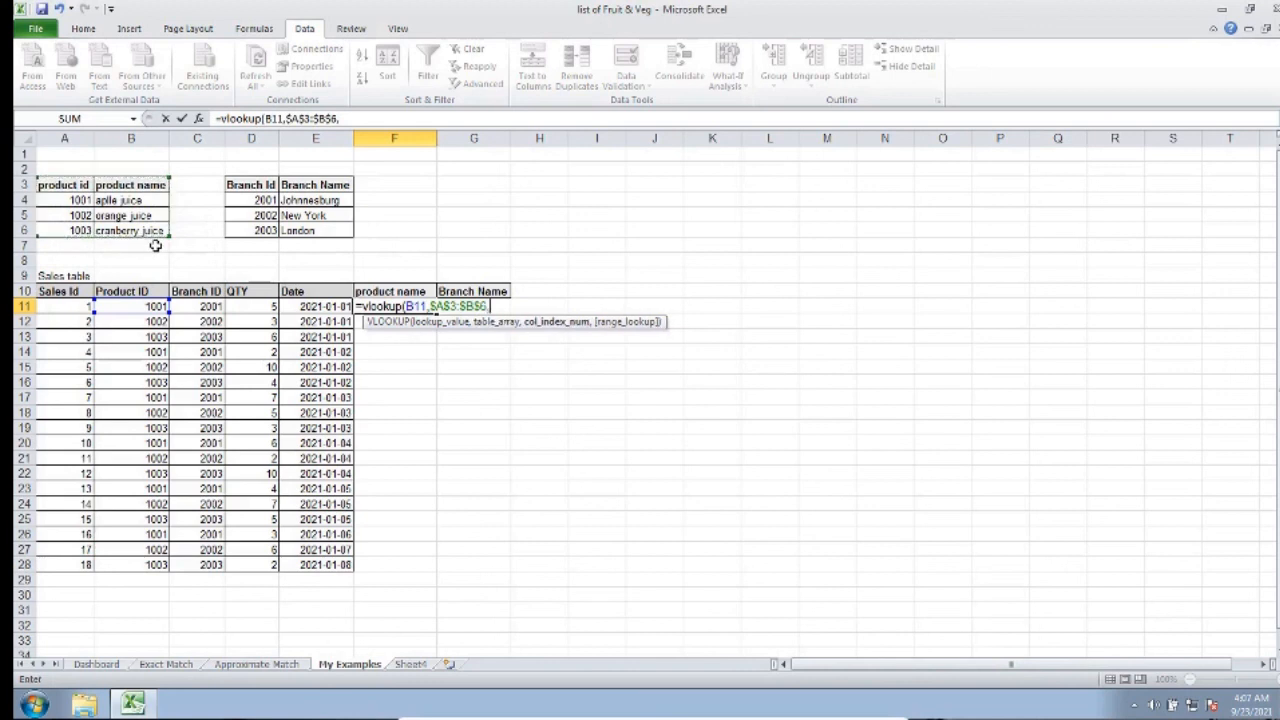
{"action": "type", "text": "2,fals"}
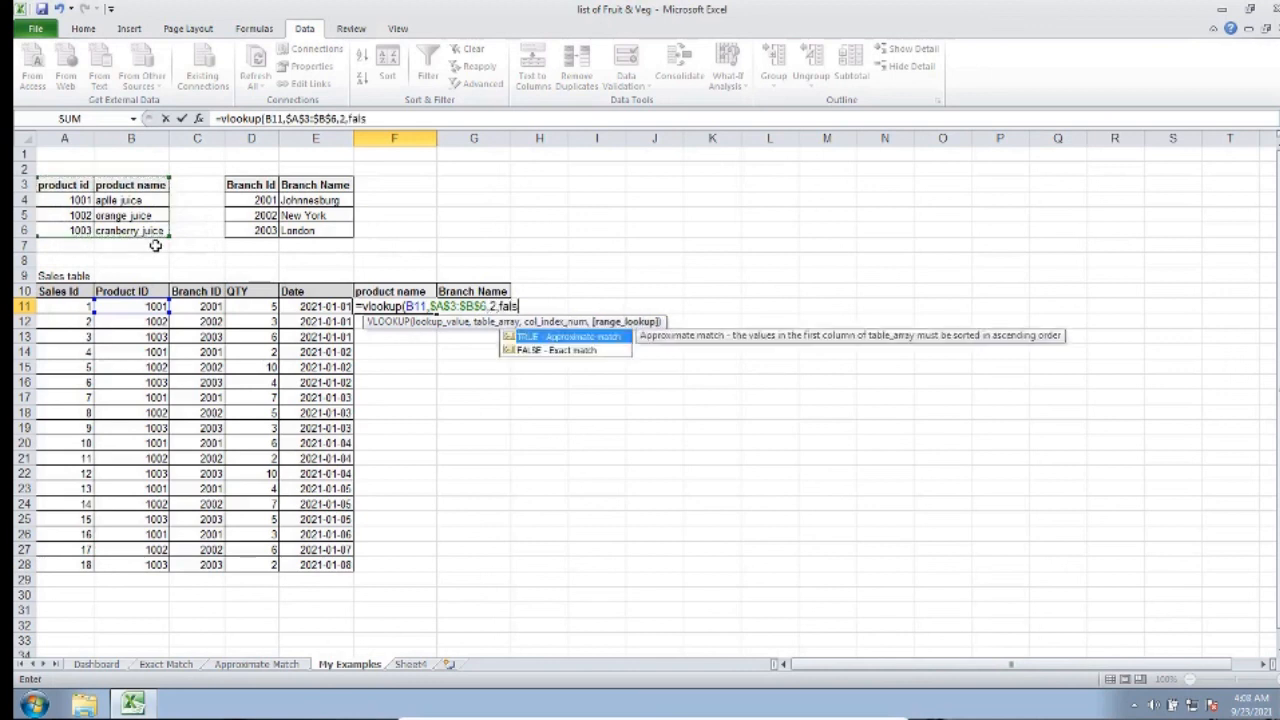
{"action": "type", "text": "e"}
{"action": "key", "text": "Return"}
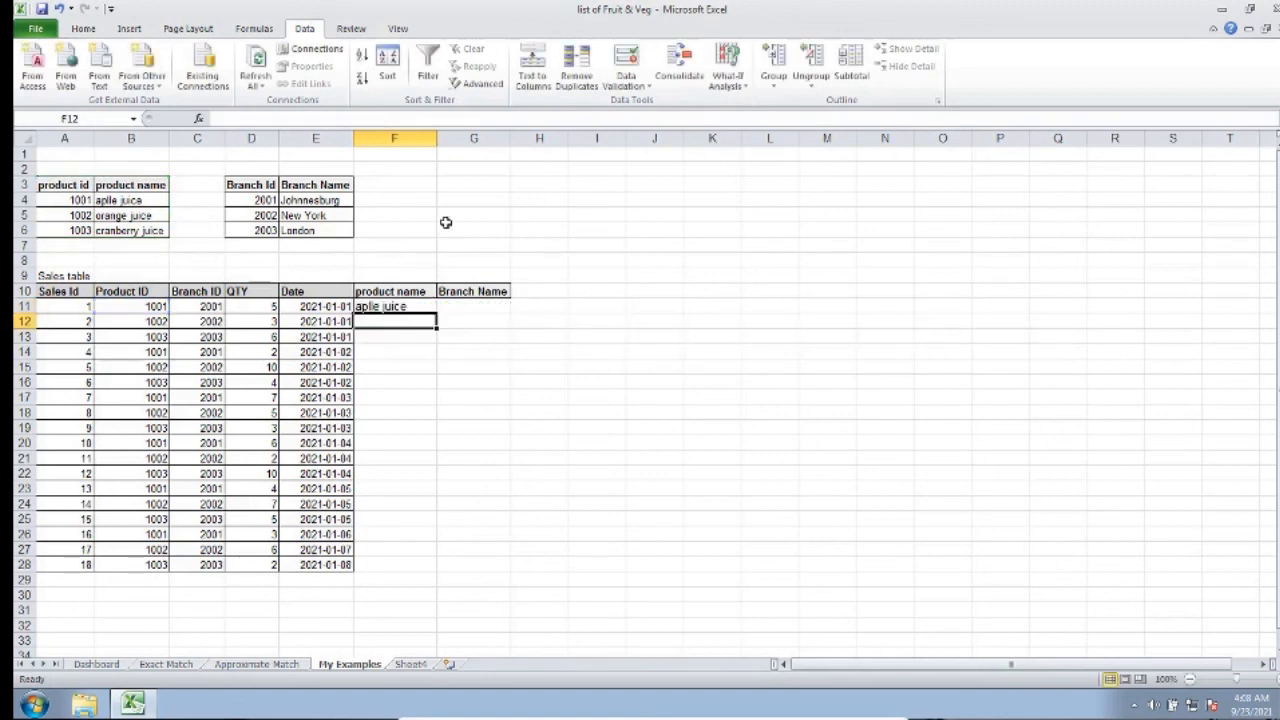
{"action": "left_click", "coordinate": [411, 306]}
Enter =VLOOKUP(C11,$D$3:$E$6,2,FALSE) in G11 to look up the branch name for the first sale
{"action": "left_click", "coordinate": [466, 308]}
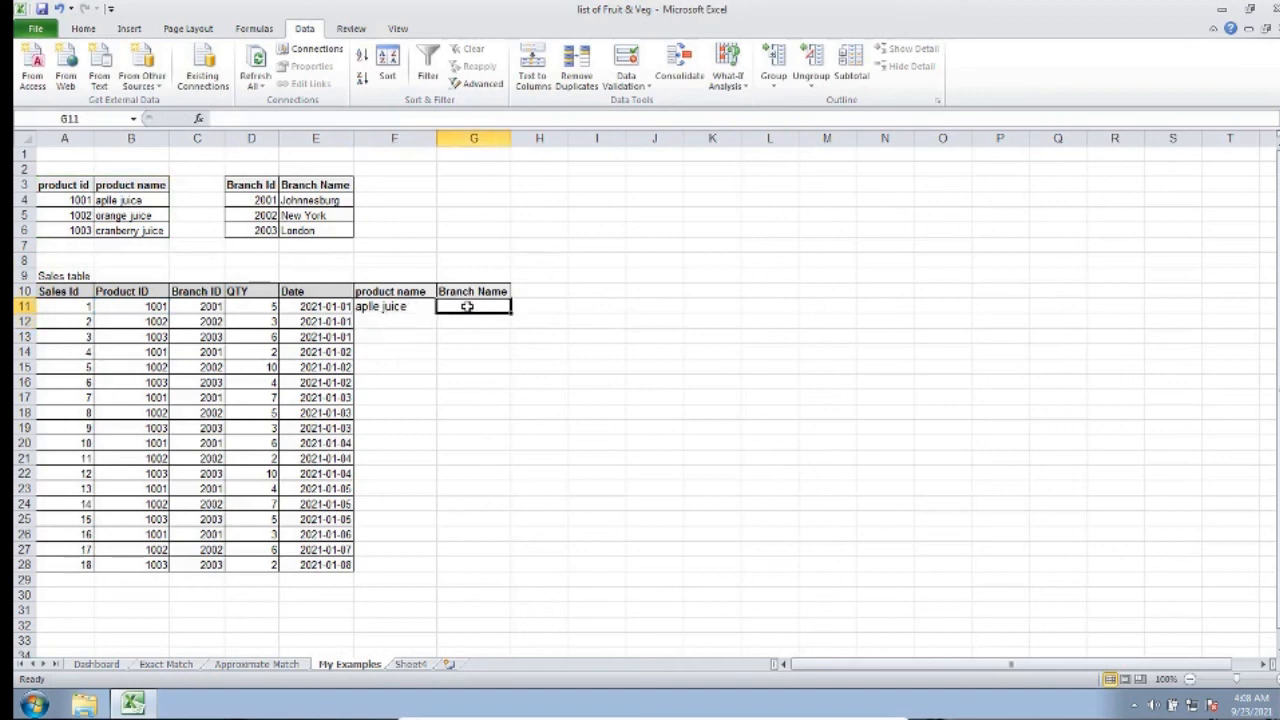
{"action": "type", "text": "=vlook"}
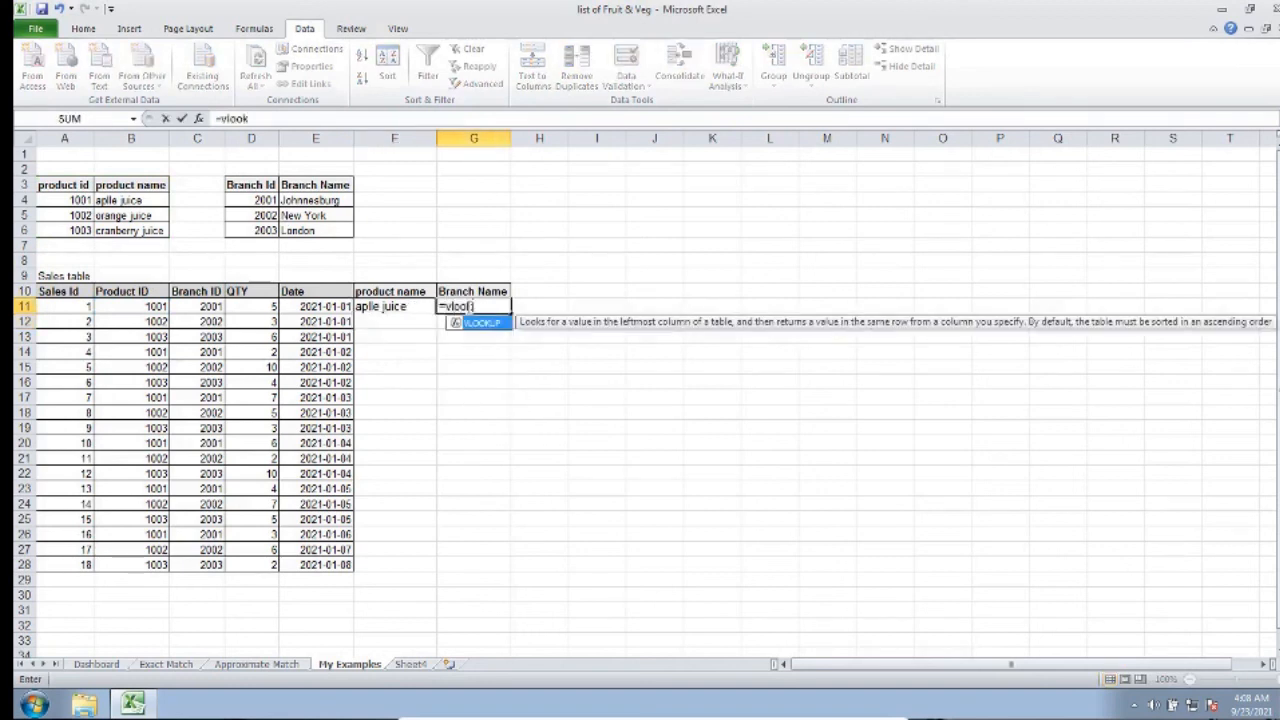
{"action": "type", "text": "up("}
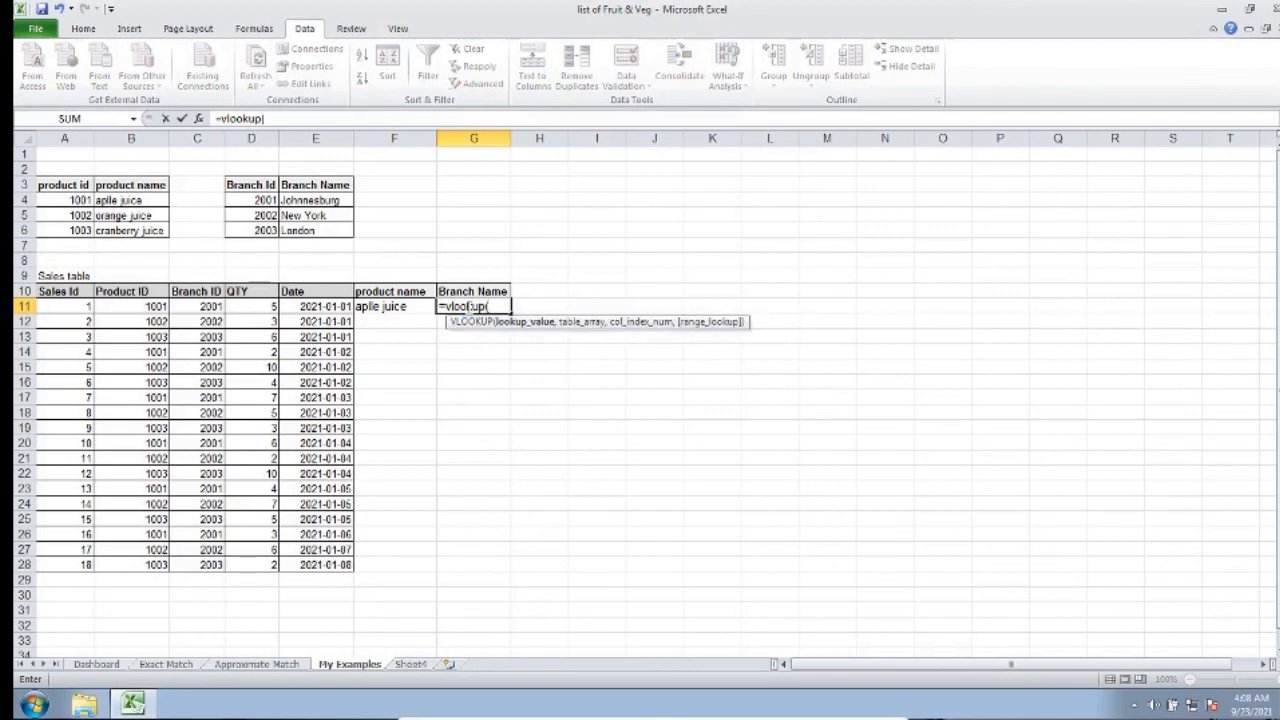
{"action": "left_click", "coordinate": [211, 307]}
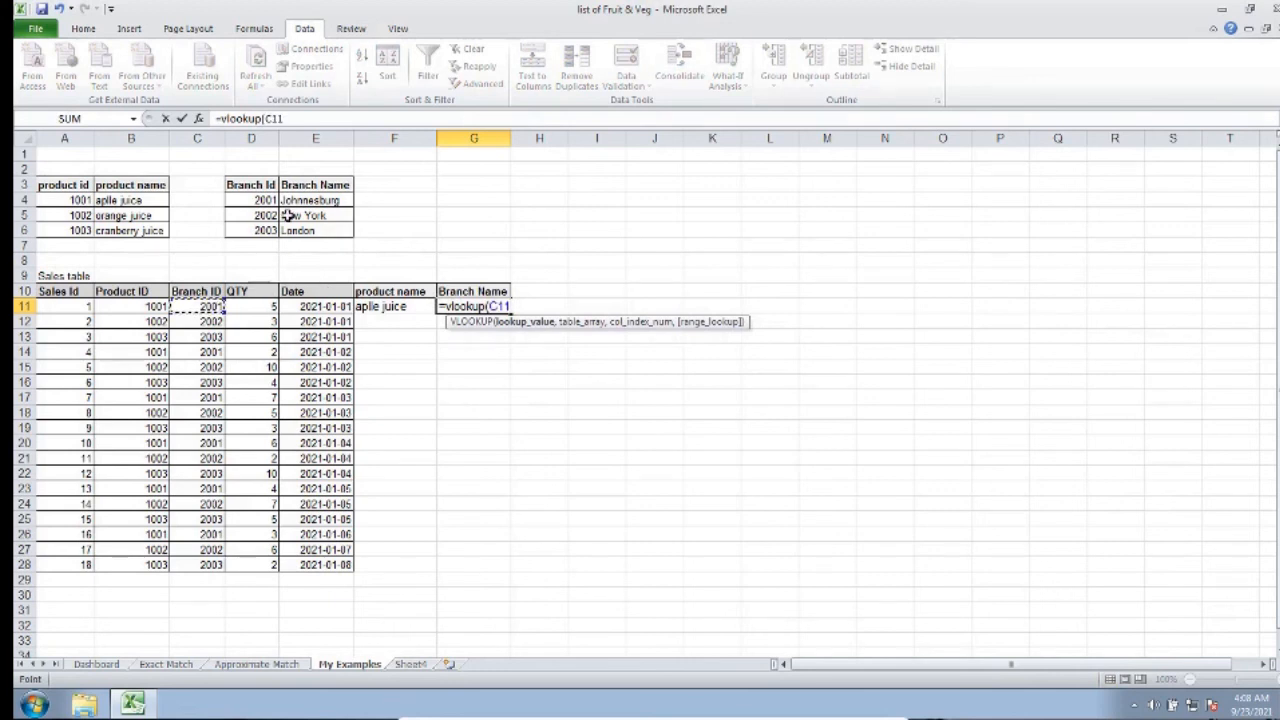
{"action": "type", "text": ","}
{"action": "left_click", "coordinate": [252, 185]}
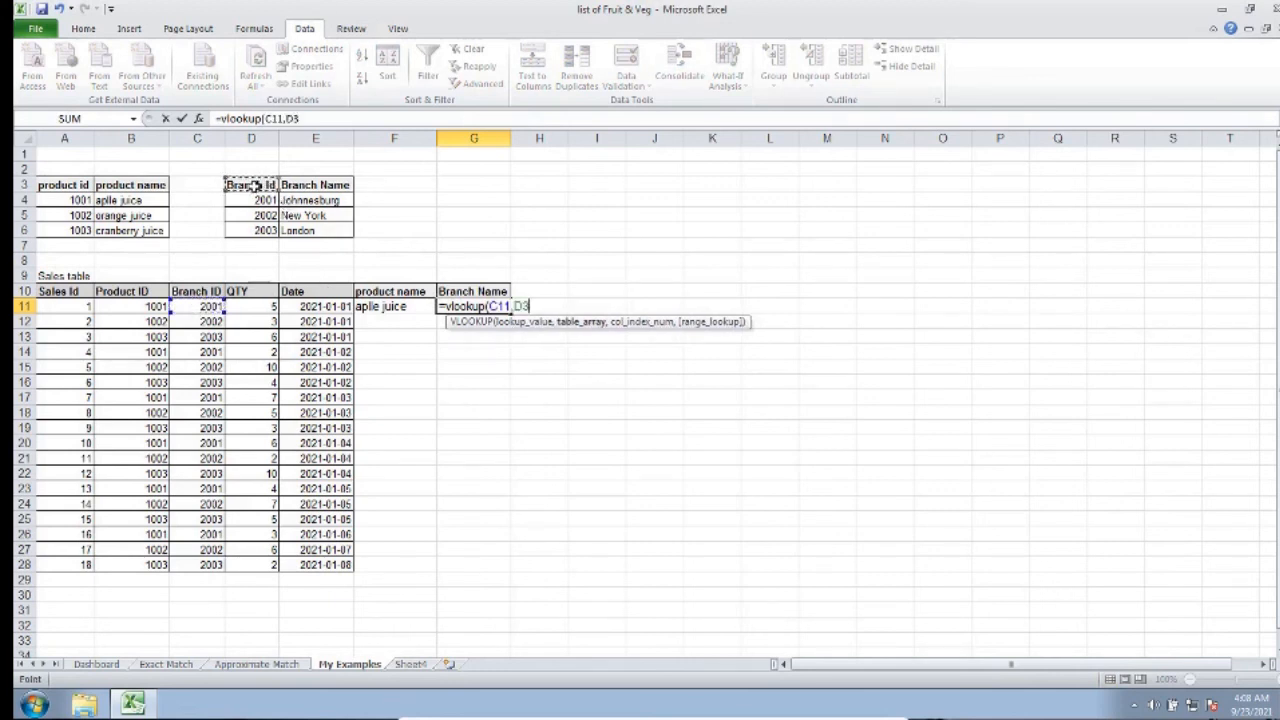
{"action": "left_click_drag", "start_coordinate": [252, 185], "coordinate": [315, 232]}
{"action": "key", "text": "F4"}
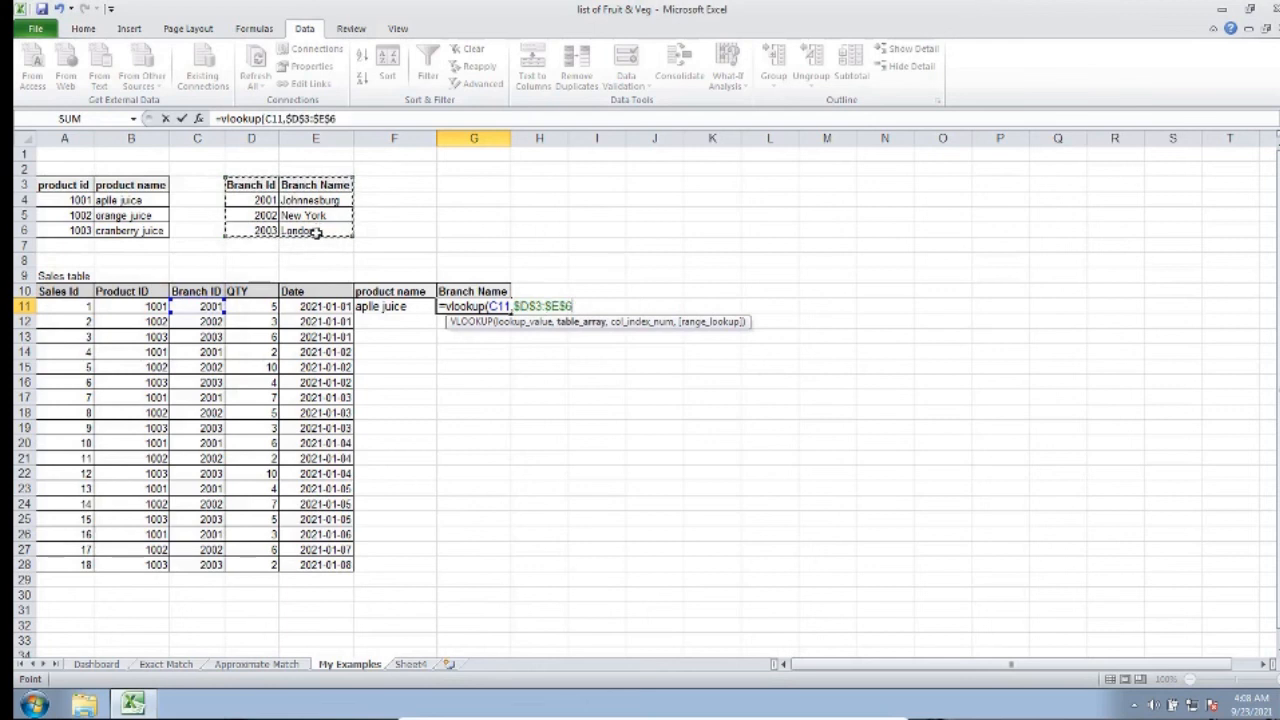
{"action": "type", "text": ","}
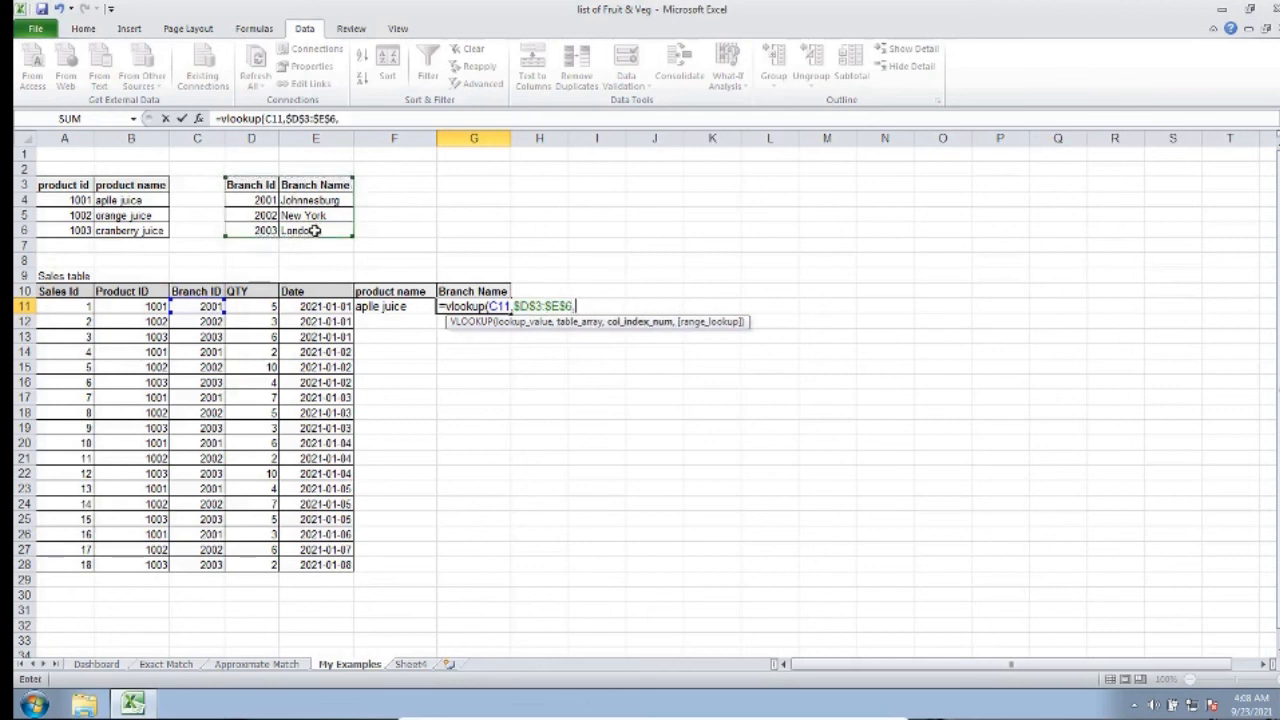
{"action": "type", "text": "2,false"}
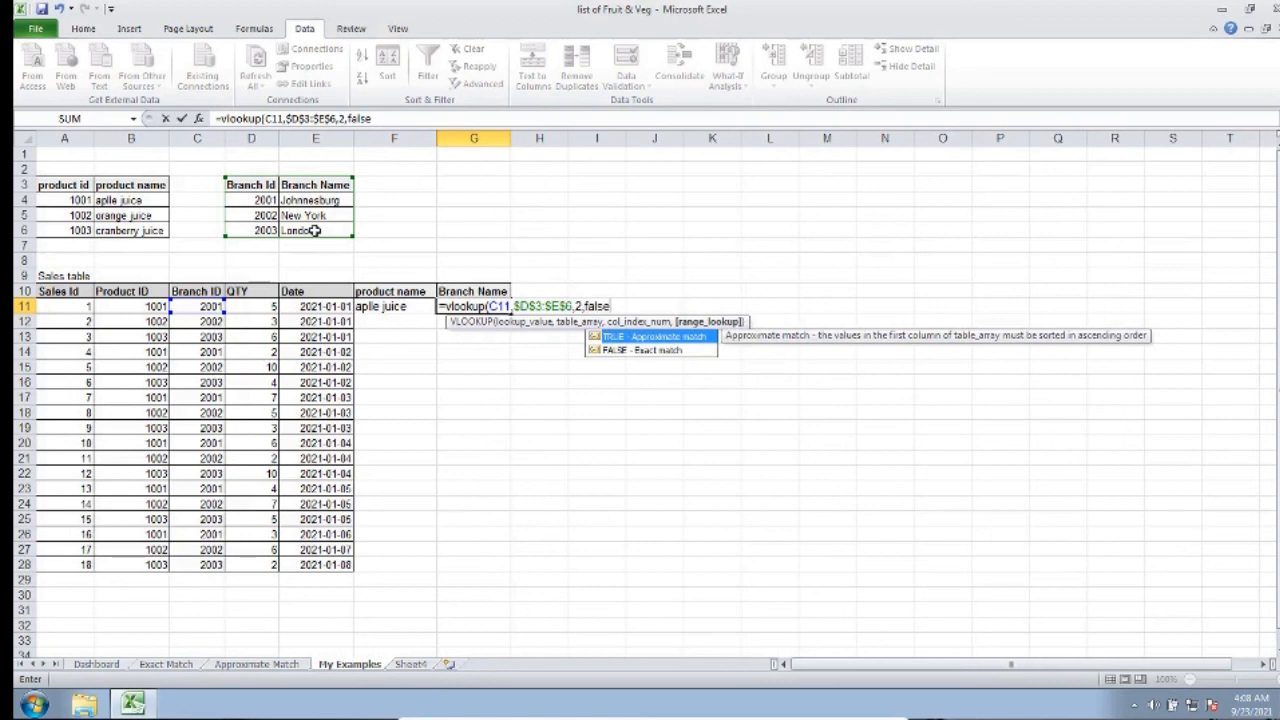
{"action": "key", "text": "Return"}
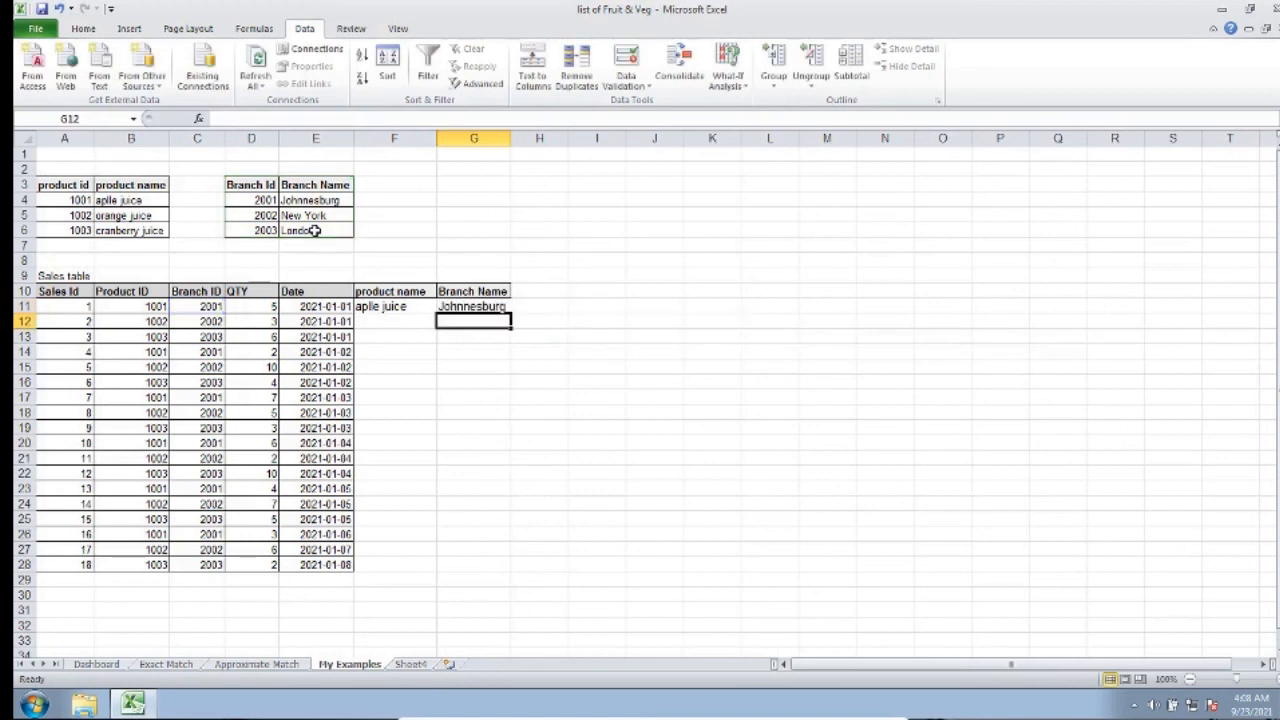
Copy the F11:G11 lookup formulas down to row 28 and review the filled product and branch names
{"action": "left_click_drag", "start_coordinate": [403, 305], "coordinate": [505, 576]}
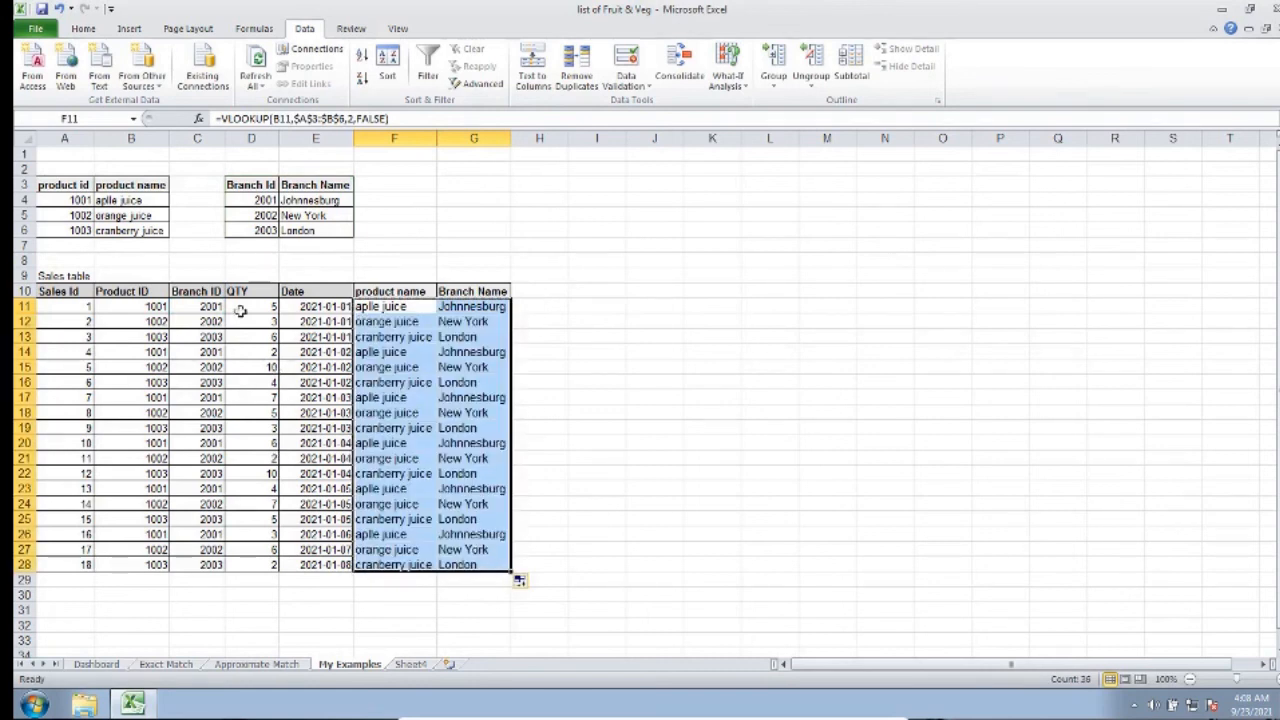
{"action": "left_click", "coordinate": [251, 413]}
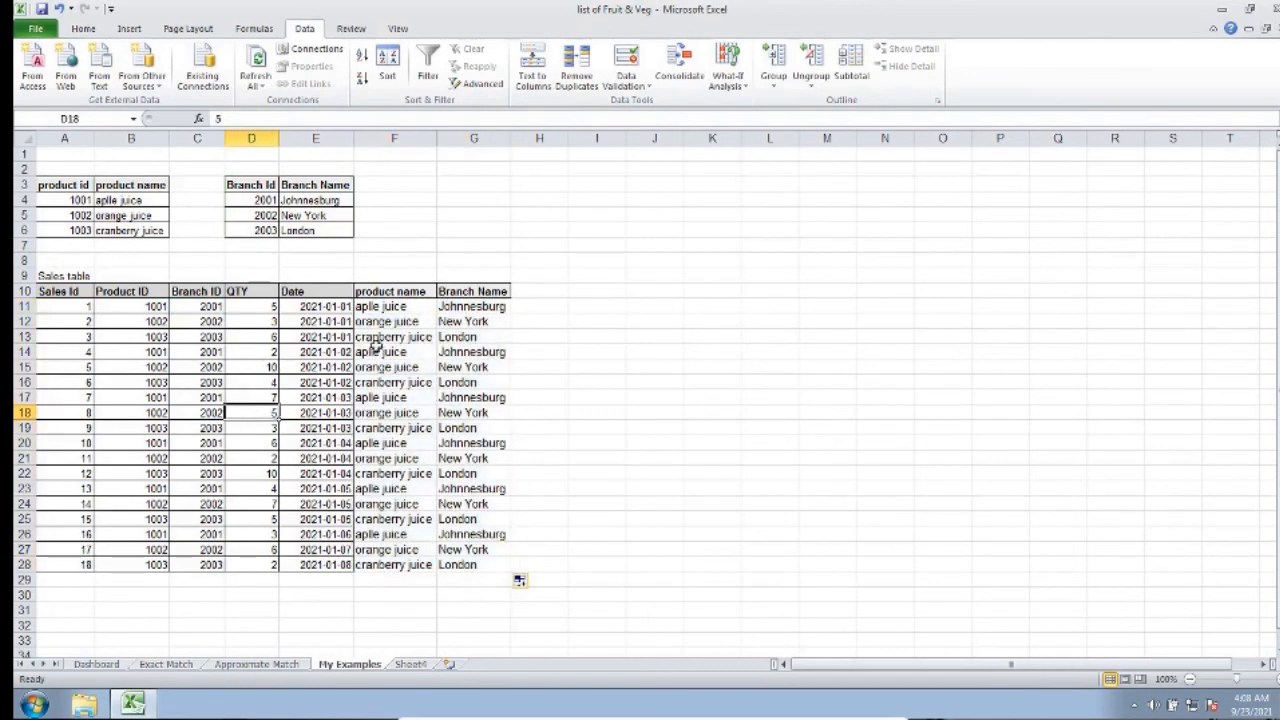
{"action": "left_click_drag", "start_coordinate": [378, 308], "coordinate": [470, 578]}
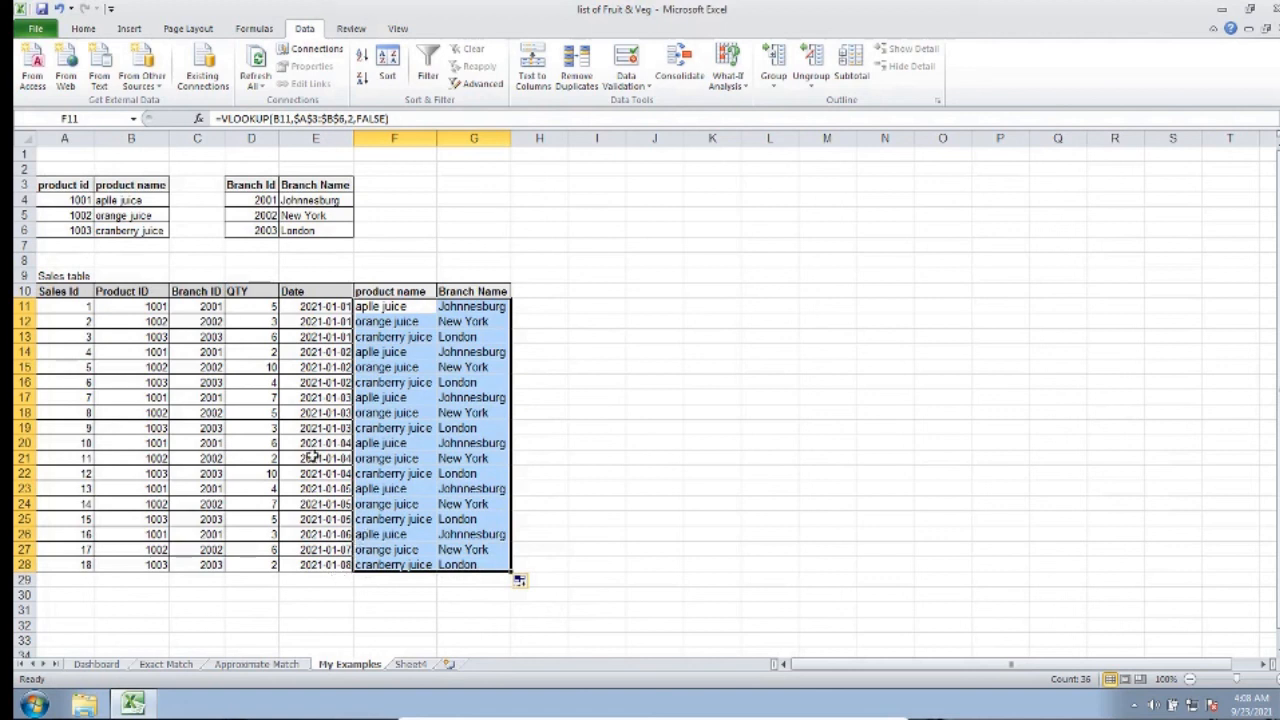
{"action": "left_click", "coordinate": [542, 473]}
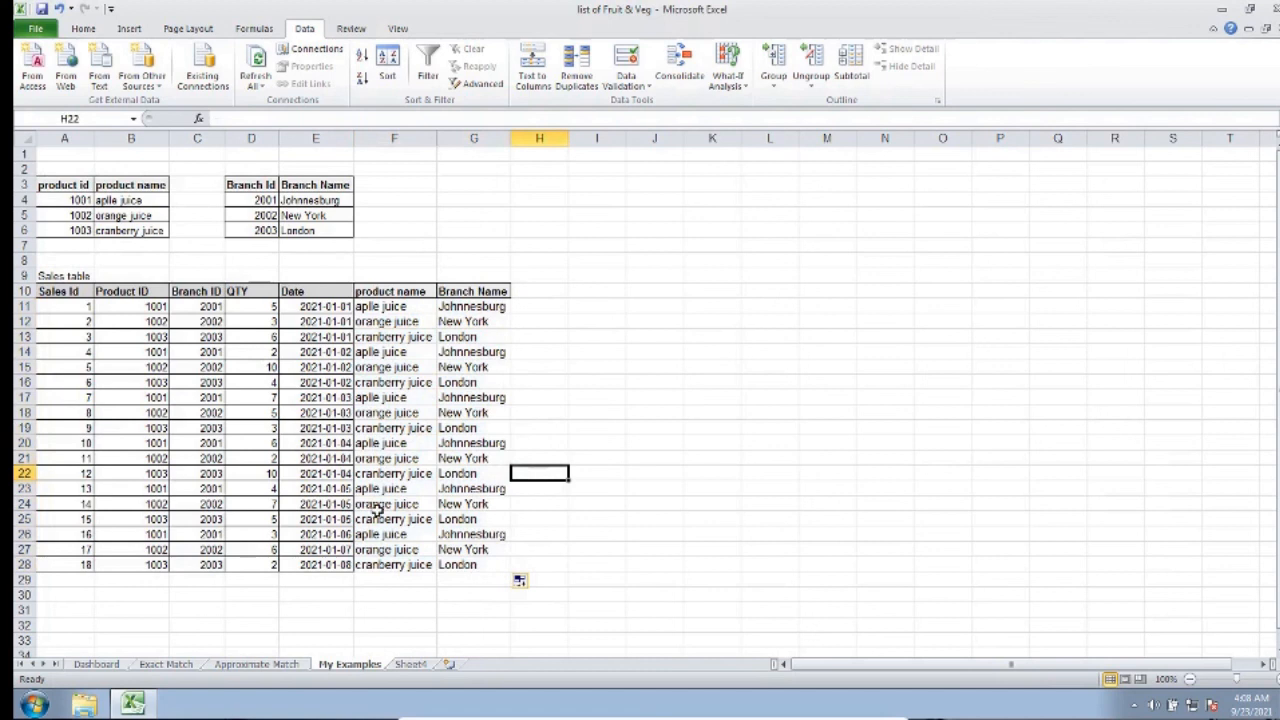